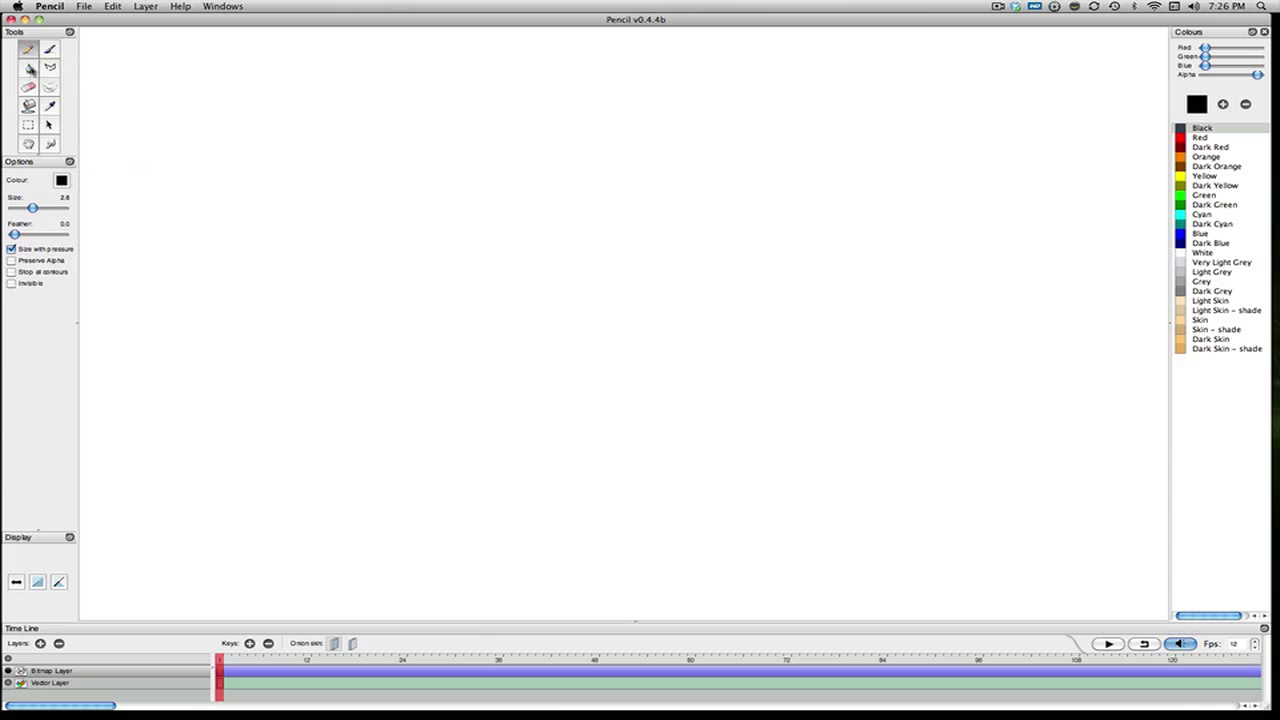
Step: Paint a blue size-200, feather-70 brush dab on frame 1 and add a keyframe at frame 2
{"action": "left_click", "coordinate": [48, 52]}
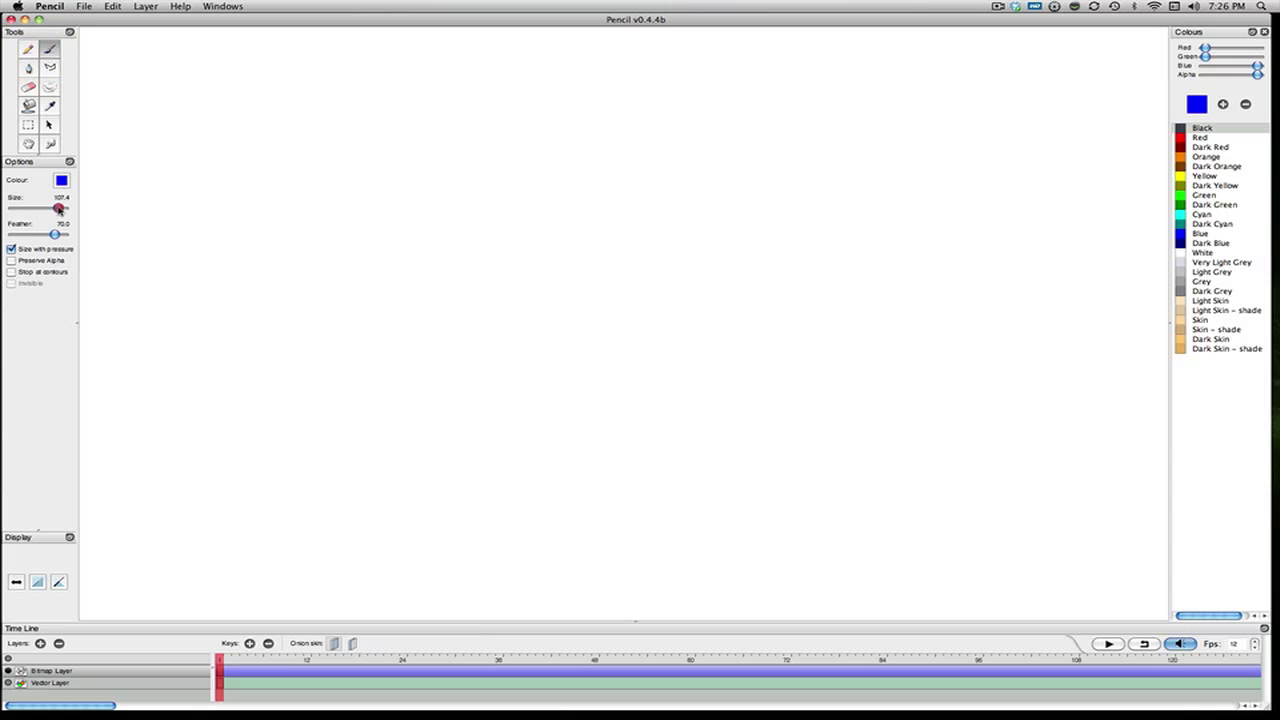
{"action": "left_click", "coordinate": [314, 152]}
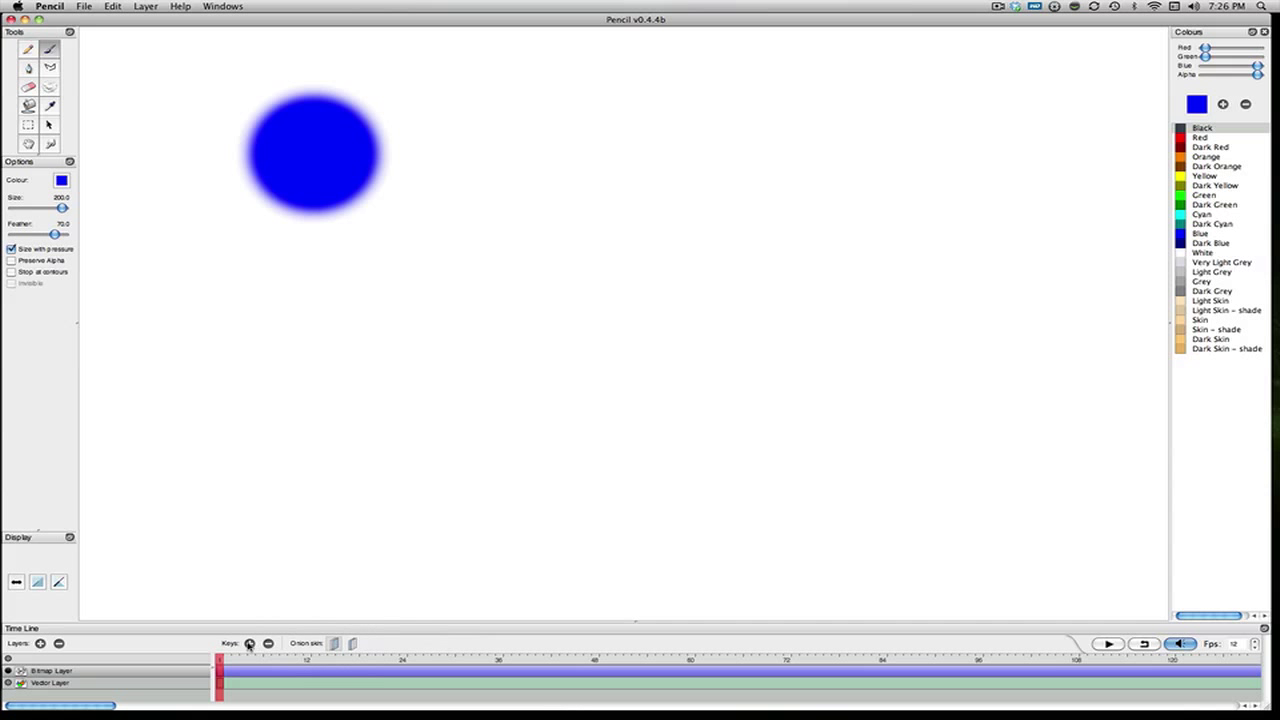
{"action": "key", "text": "Right"}
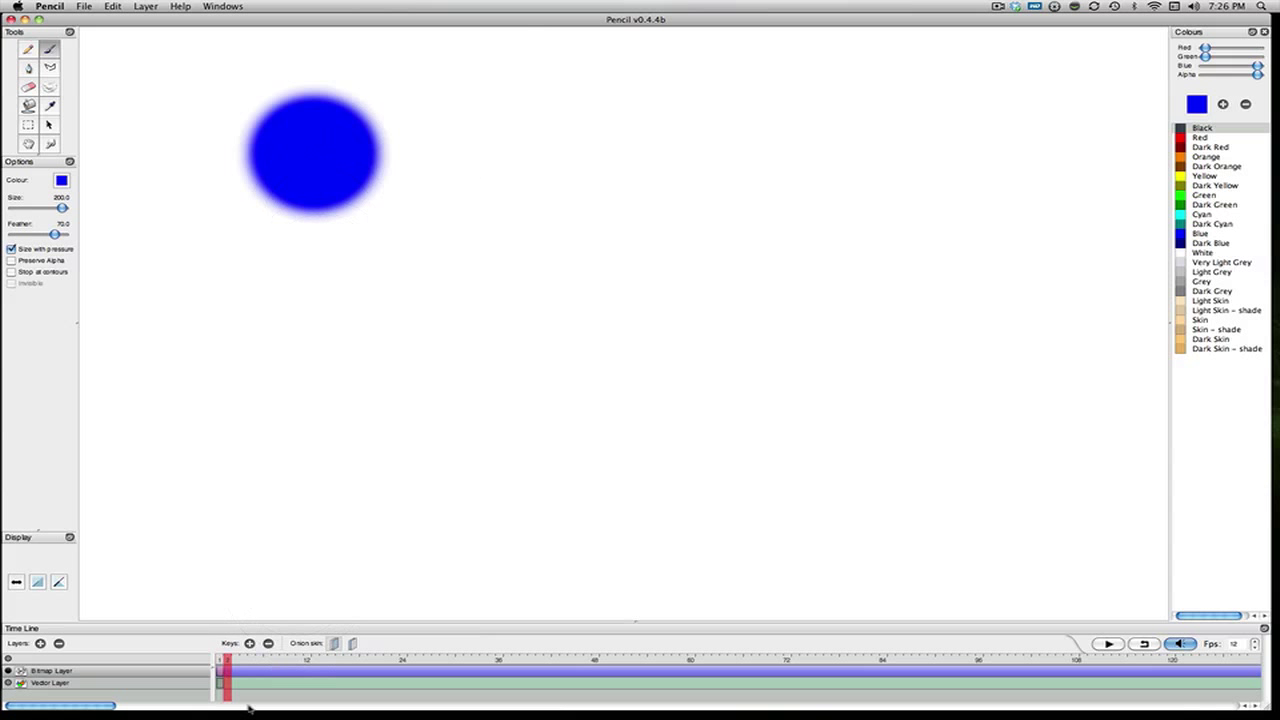
{"action": "left_click", "coordinate": [251, 644]}
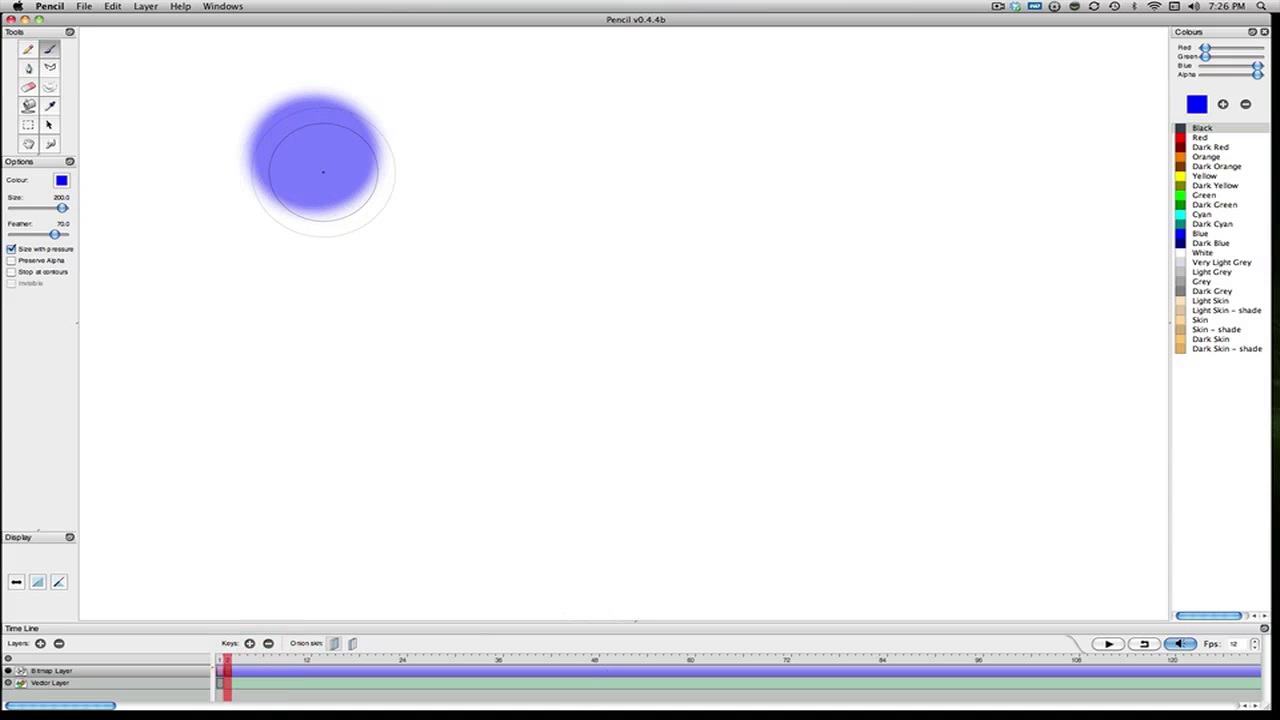
{"action": "key", "text": "Left"}
{"action": "key", "text": "Right"}
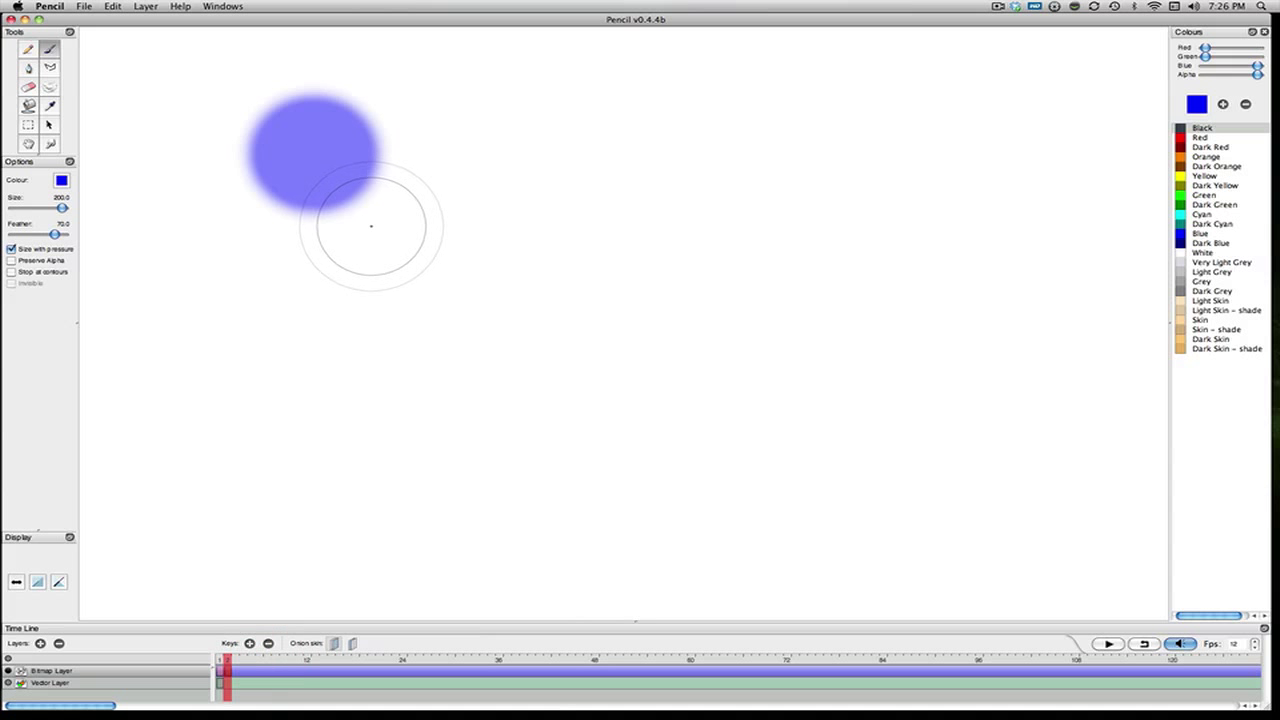
{"action": "key", "text": "Left"}
{"action": "key", "text": "Right"}
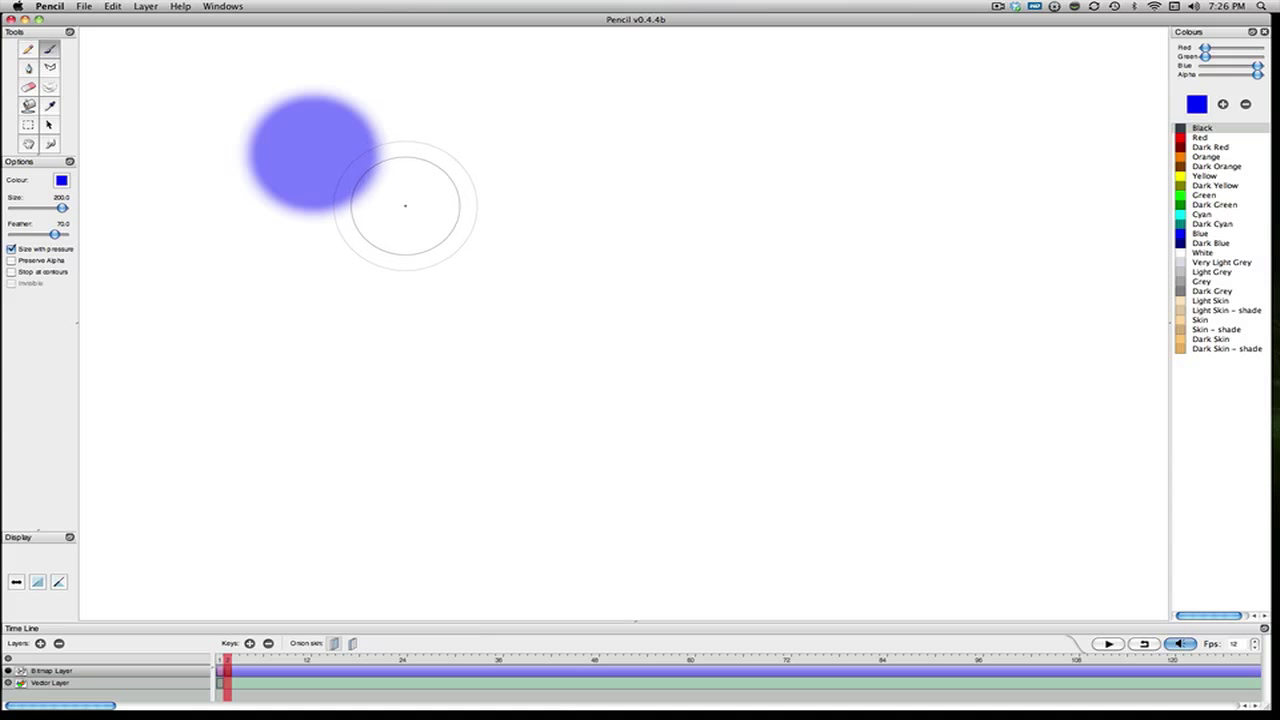
Step: Paint the ball progressively lower-right on frames 2 and 3, then add an empty frame-4 keyframe
{"action": "left_click", "coordinate": [389, 239]}
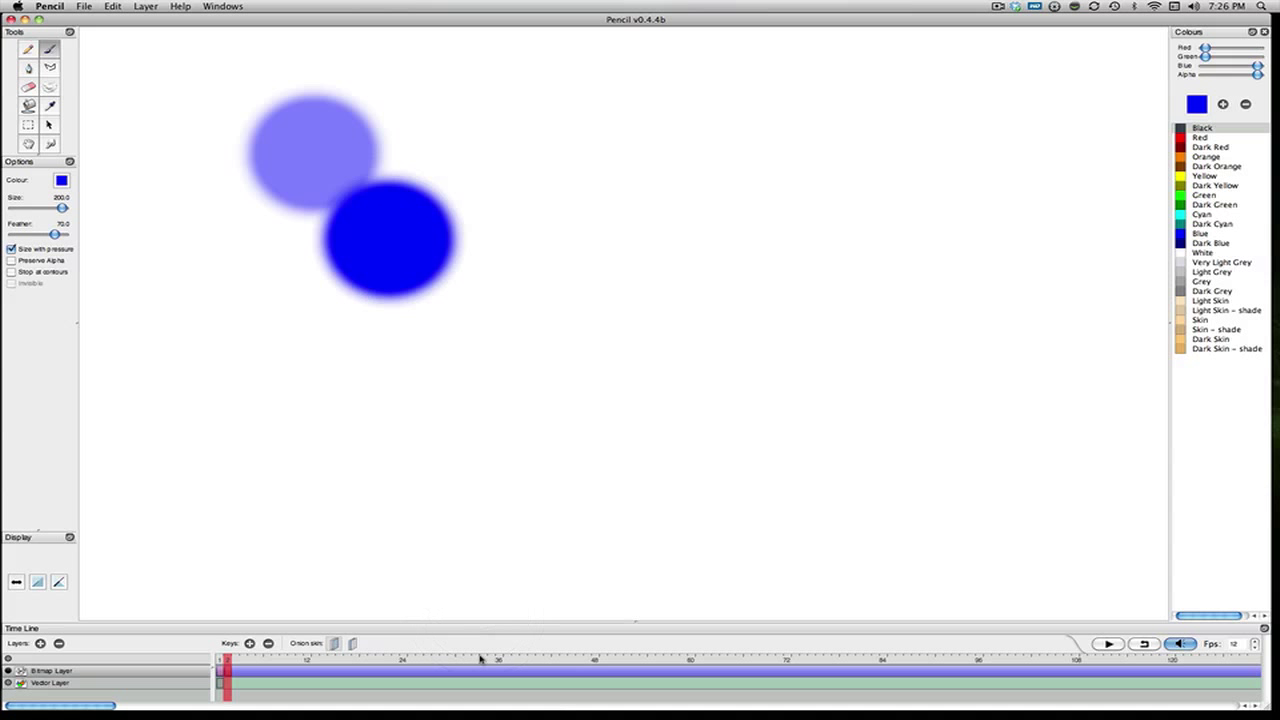
{"action": "key", "text": "Right"}
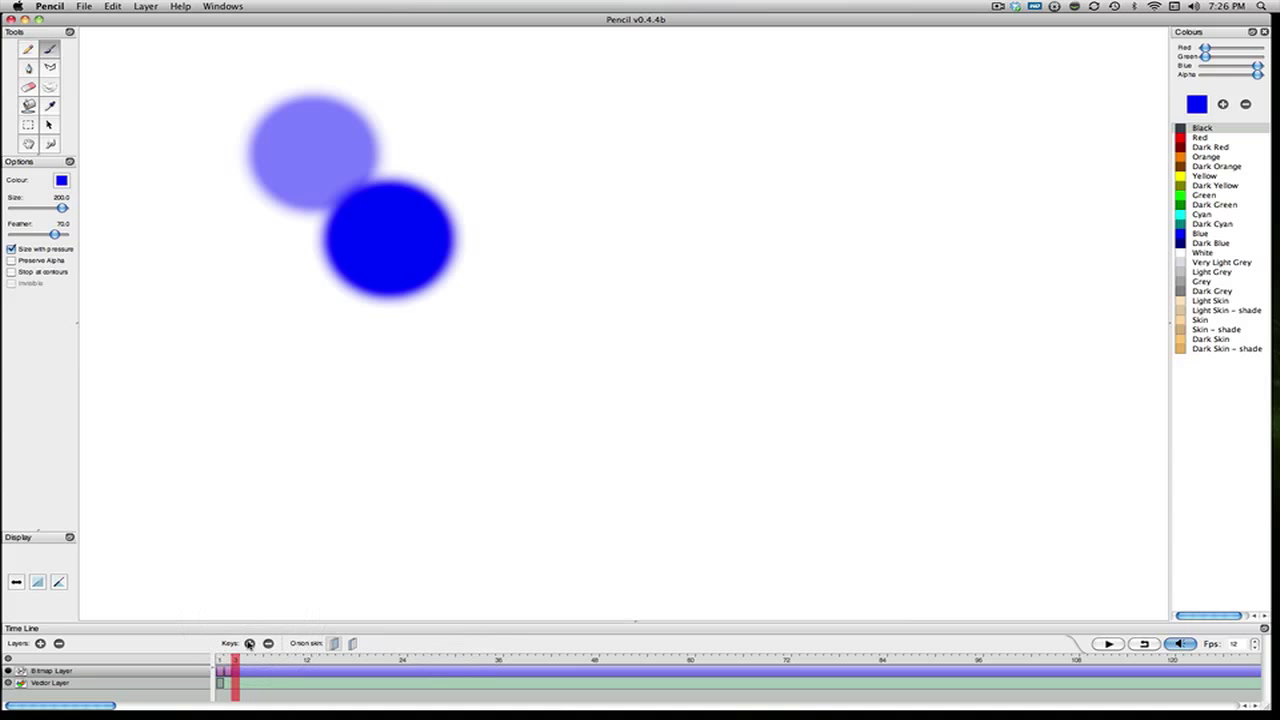
{"action": "left_click", "coordinate": [452, 350]}
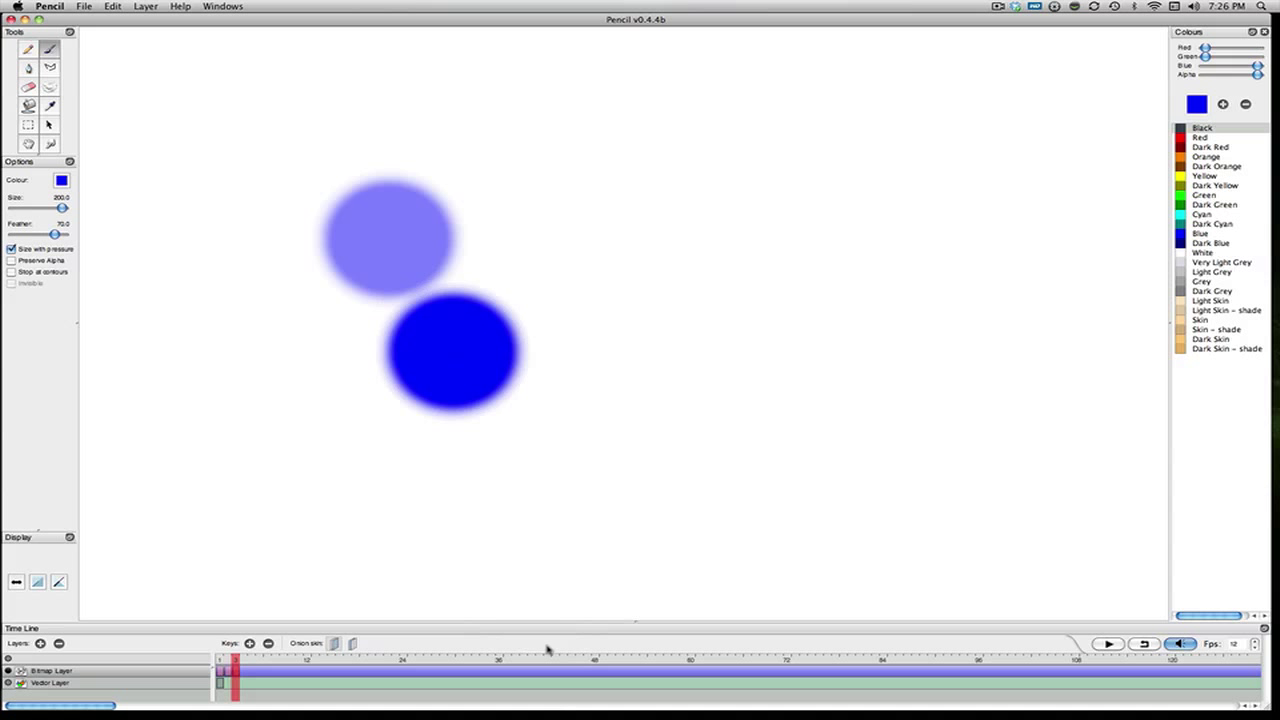
{"action": "key", "text": "Right"}
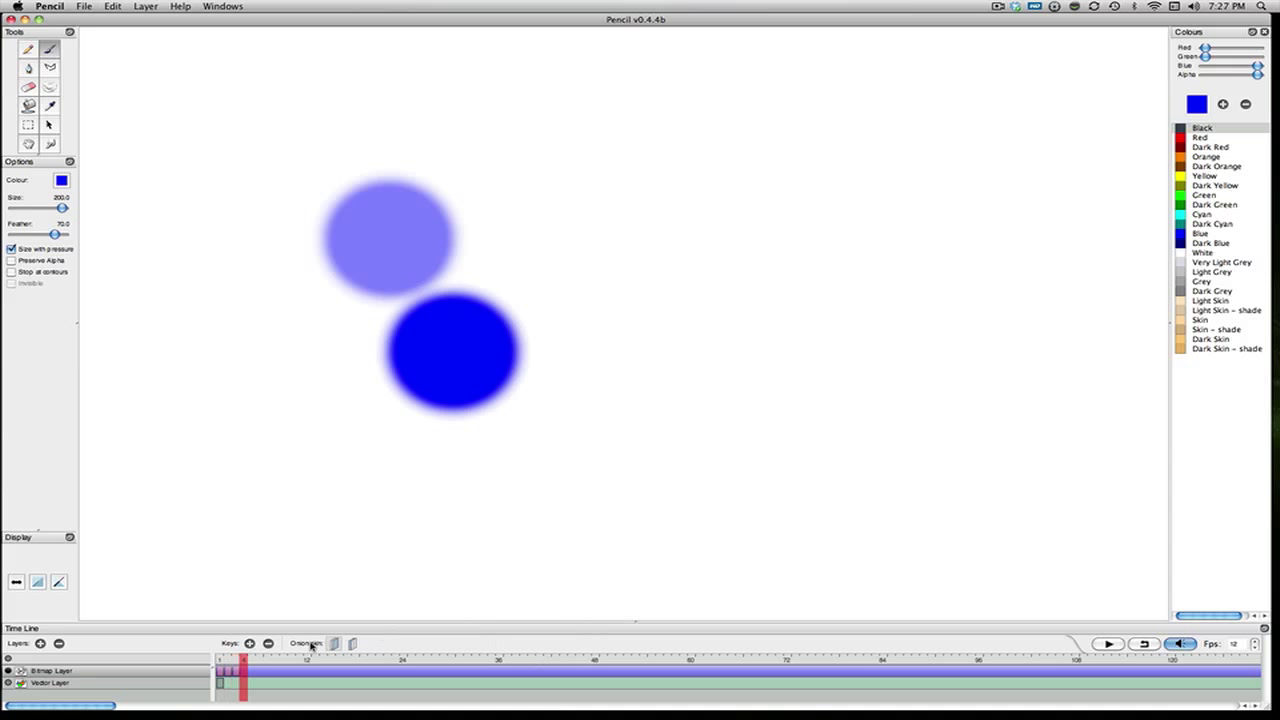
{"action": "left_click", "coordinate": [250, 644]}
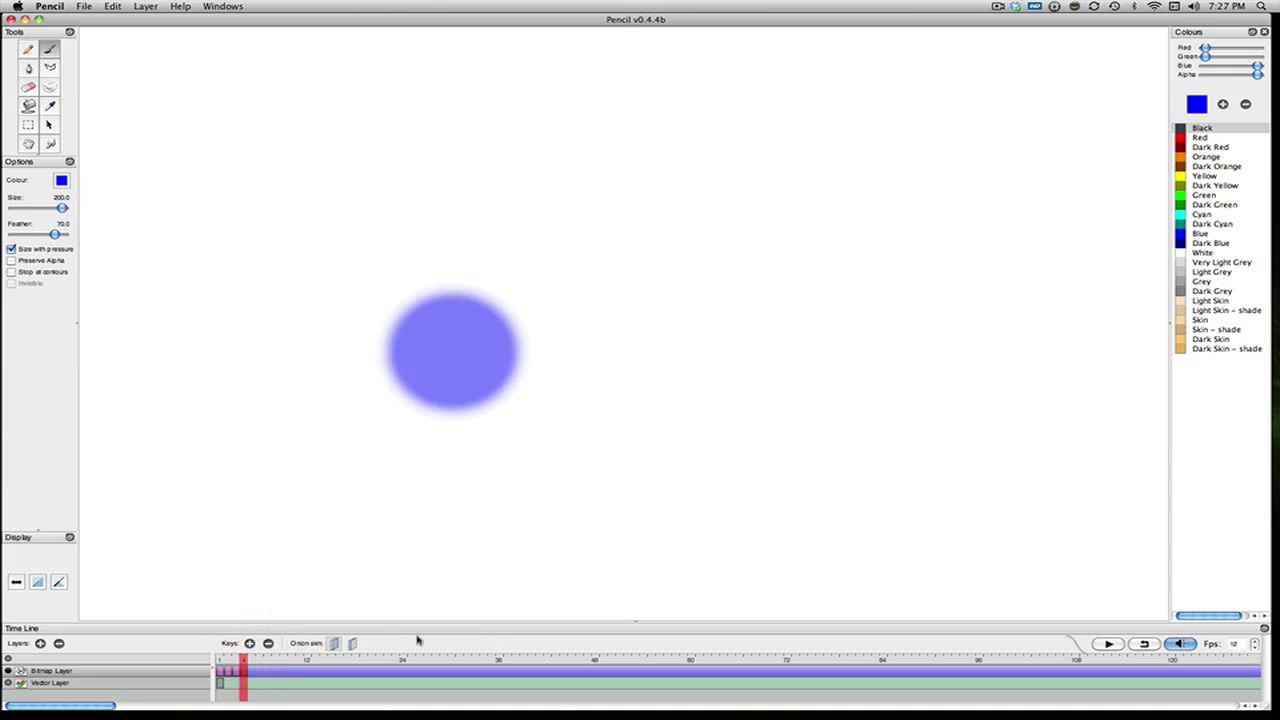
Step: Paint the ball at the bottom, then rising up and right across new keyframes
{"action": "left_click", "coordinate": [528, 500]}
{"action": "key", "text": "Right"}
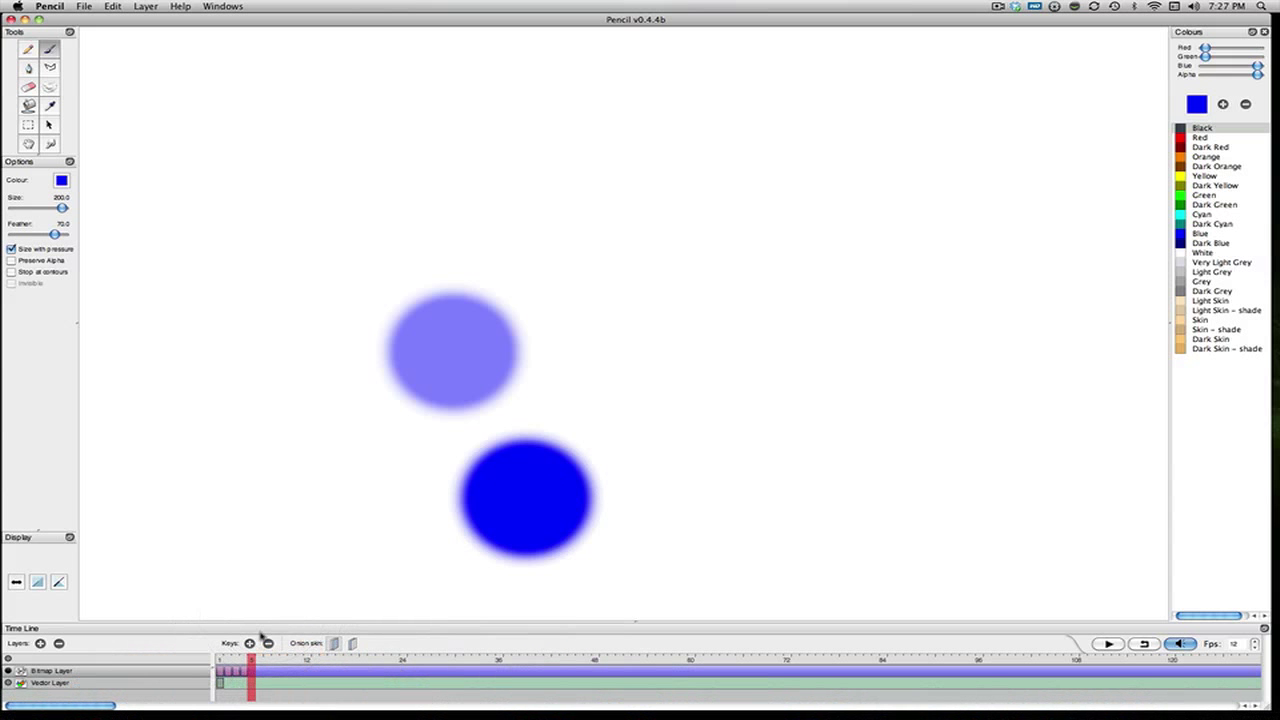
{"action": "left_click", "coordinate": [250, 644]}
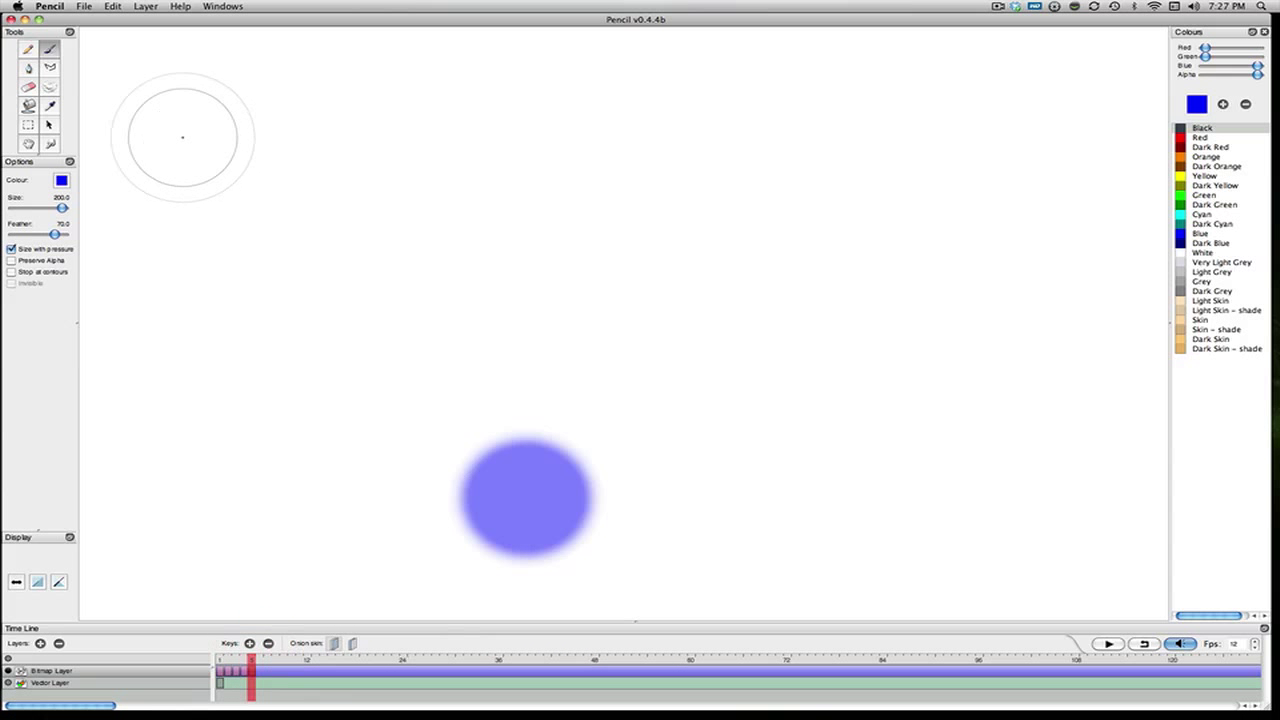
{"action": "left_click", "coordinate": [722, 470]}
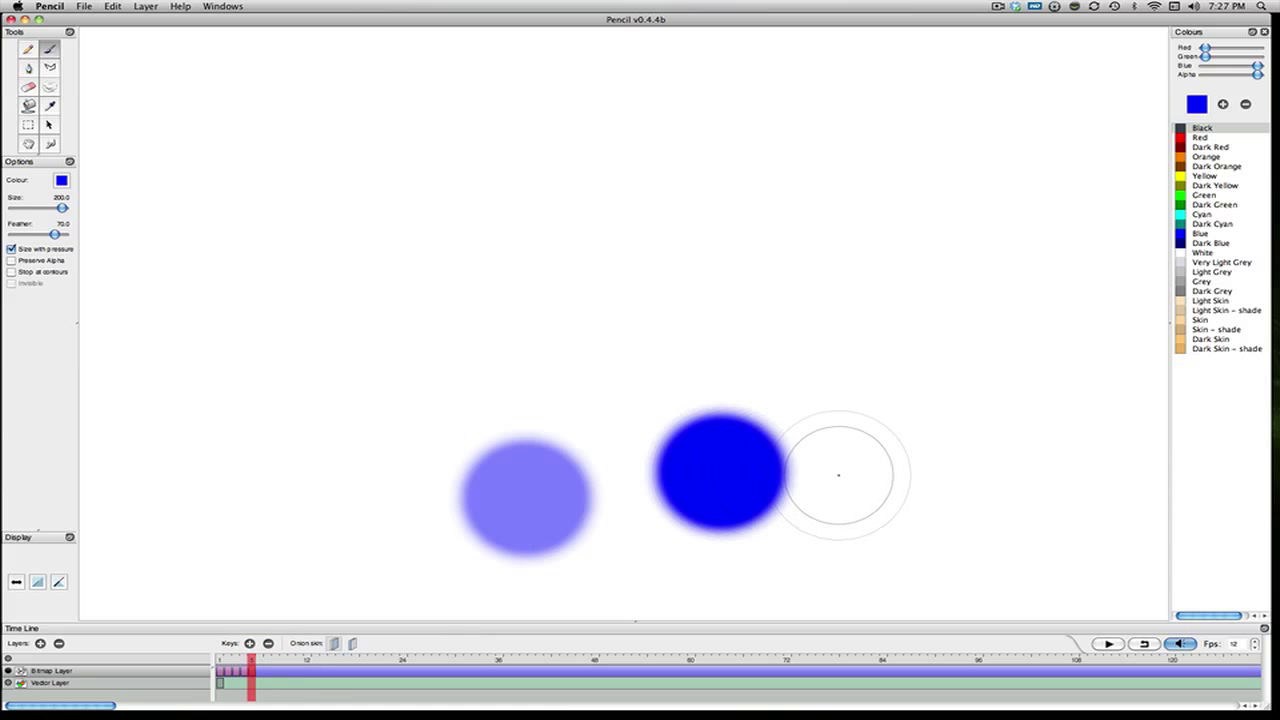
{"action": "key", "text": "Right"}
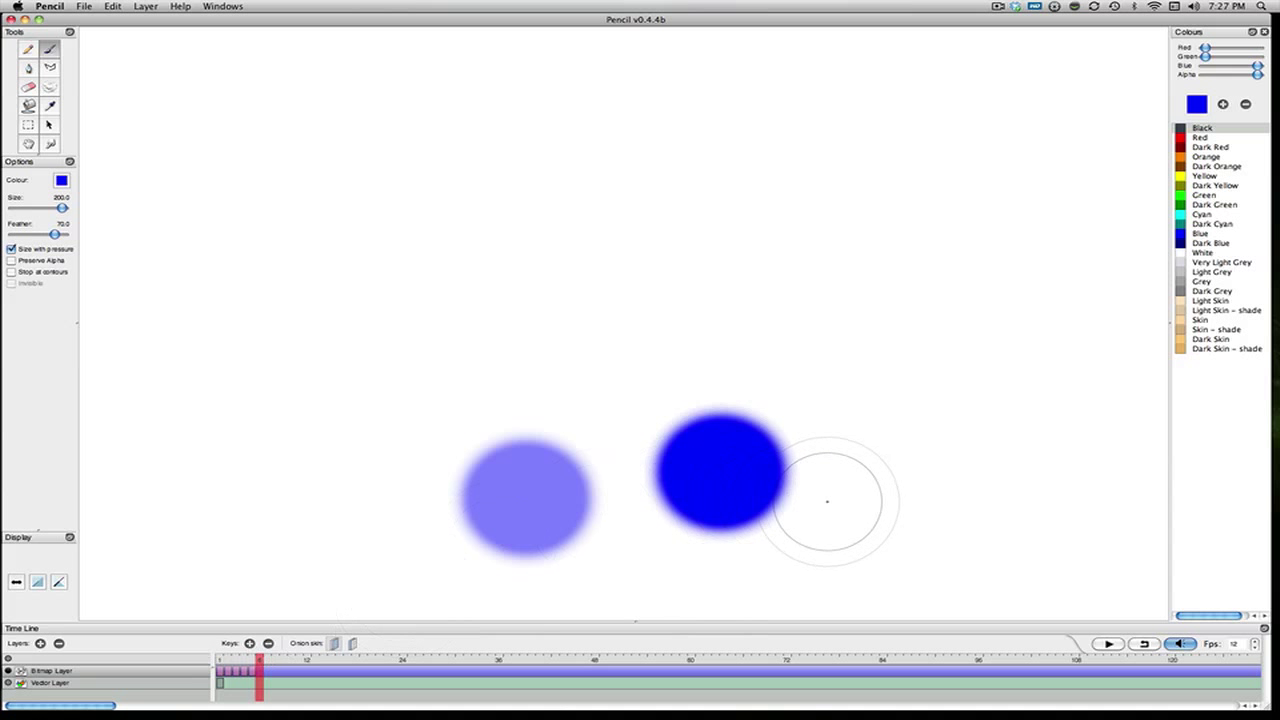
{"action": "left_click", "coordinate": [250, 643]}
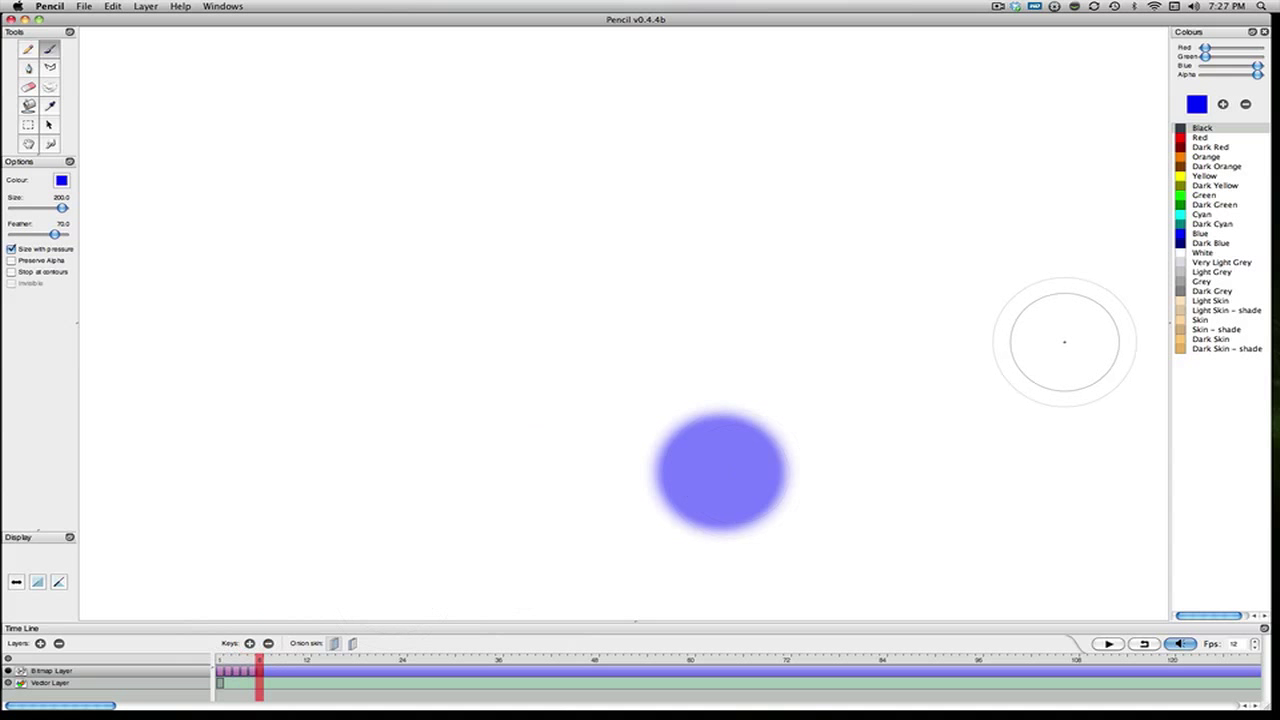
{"action": "left_click", "coordinate": [820, 377]}
{"action": "key", "text": "Right"}
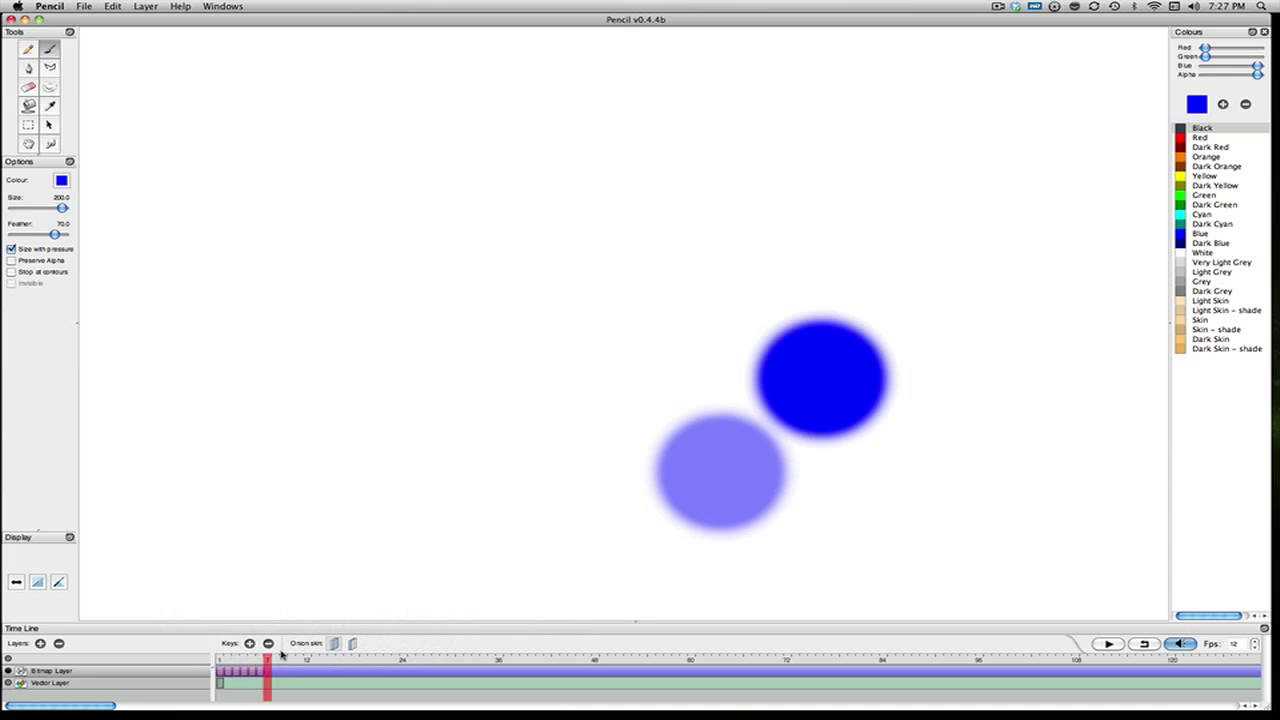
{"action": "left_click", "coordinate": [250, 643]}
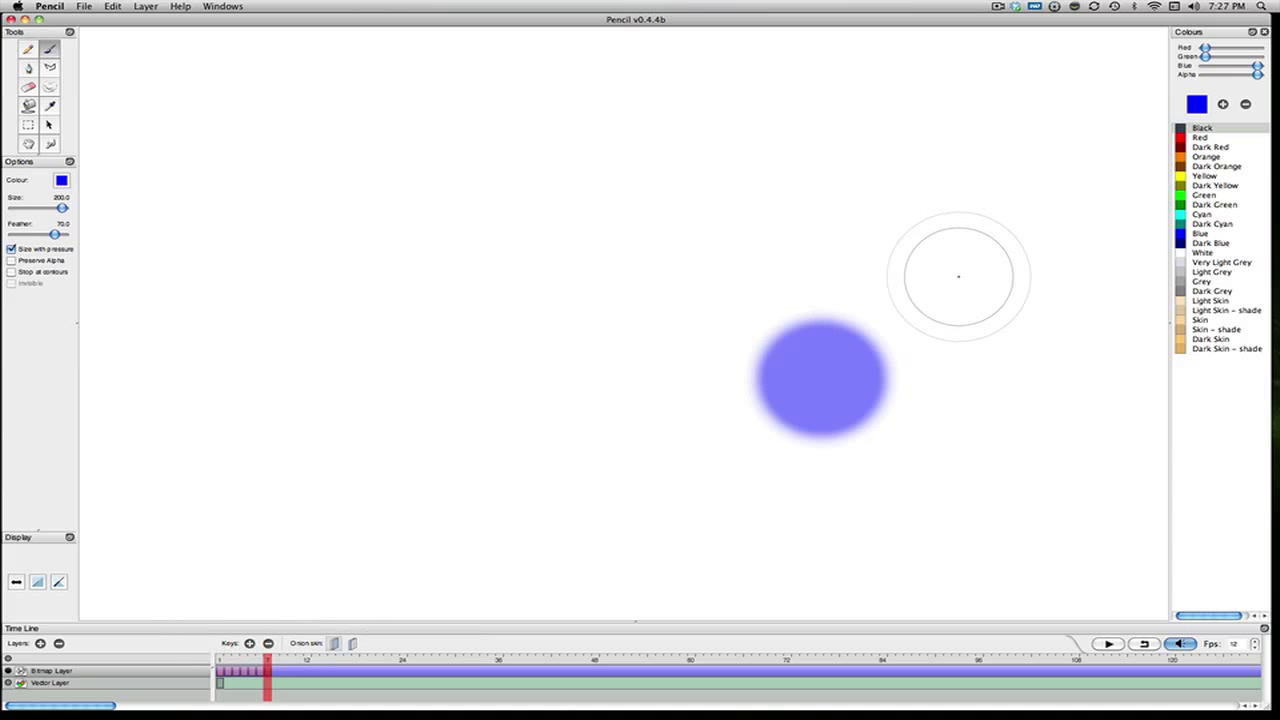
{"action": "left_click", "coordinate": [926, 286]}
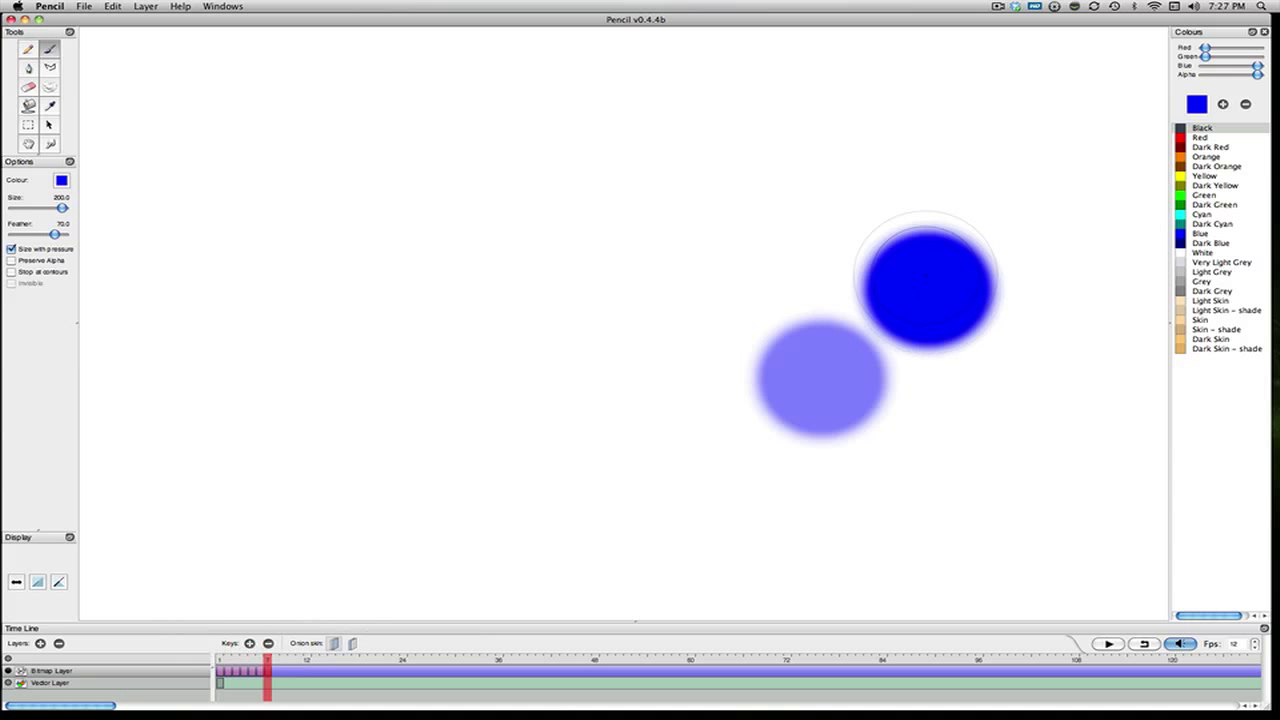
Step: Play the bouncing-ball animation from the first frame, then stop playback
{"action": "left_click", "coordinate": [218, 658]}
{"action": "key", "text": "Return"}
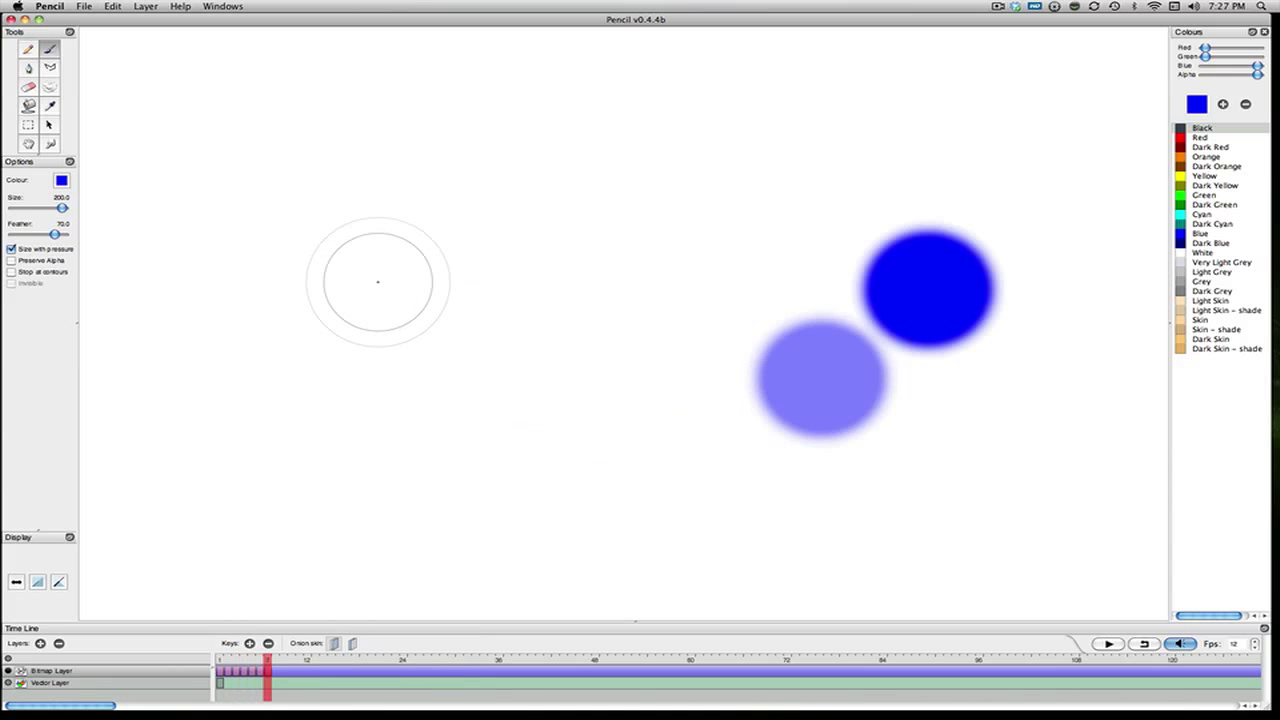
{"action": "key", "text": "Return"}
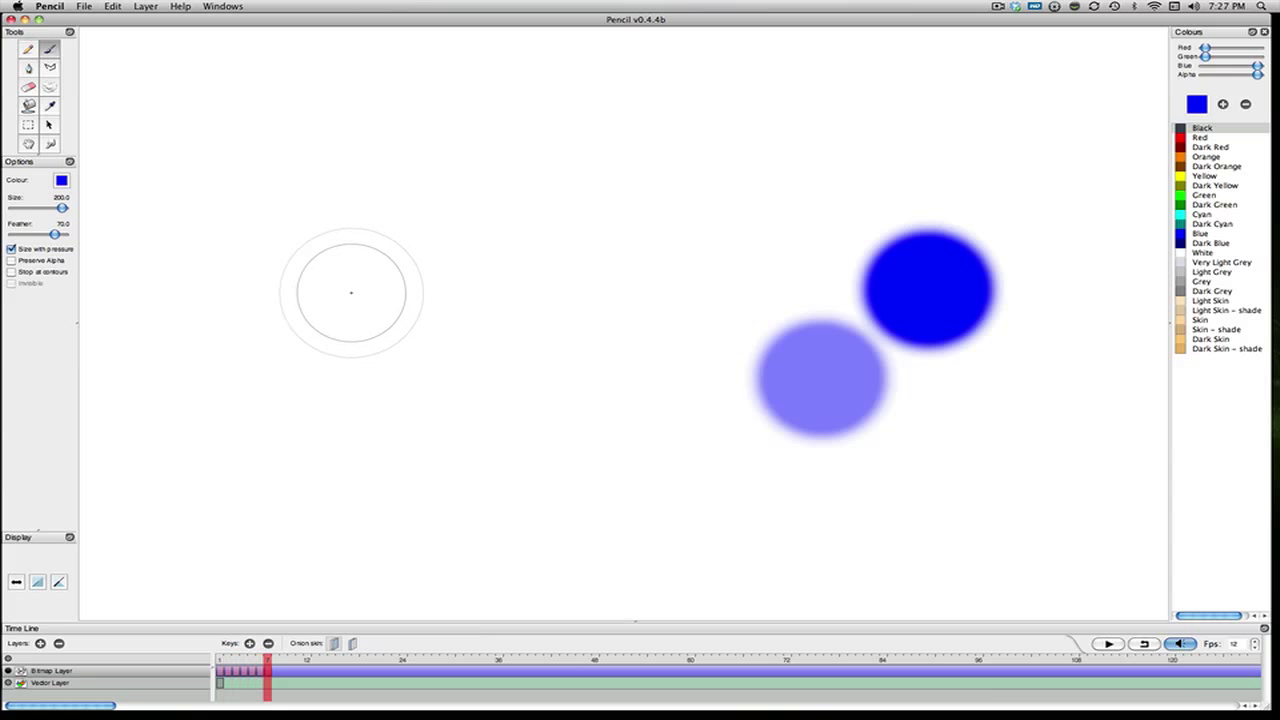
Step: Switch the paint colour to Red and undo a red test dab
{"action": "left_click", "coordinate": [1233, 138]}
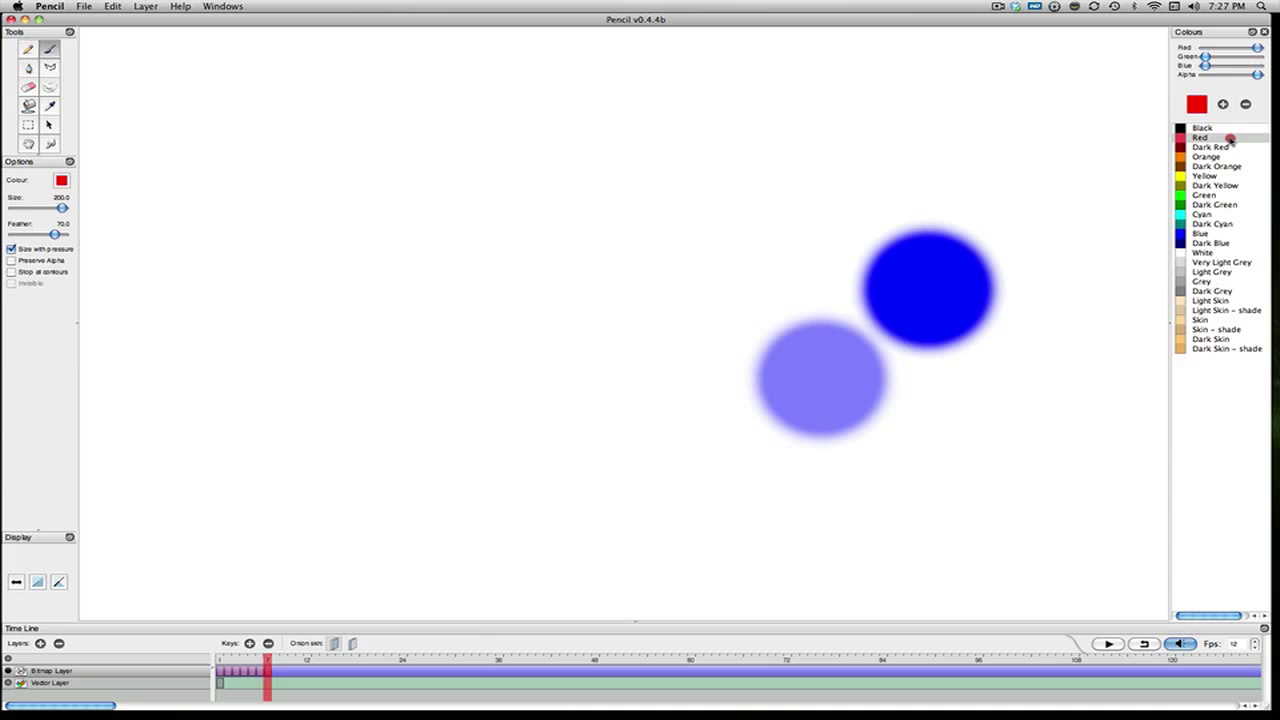
{"action": "left_click", "coordinate": [741, 197]}
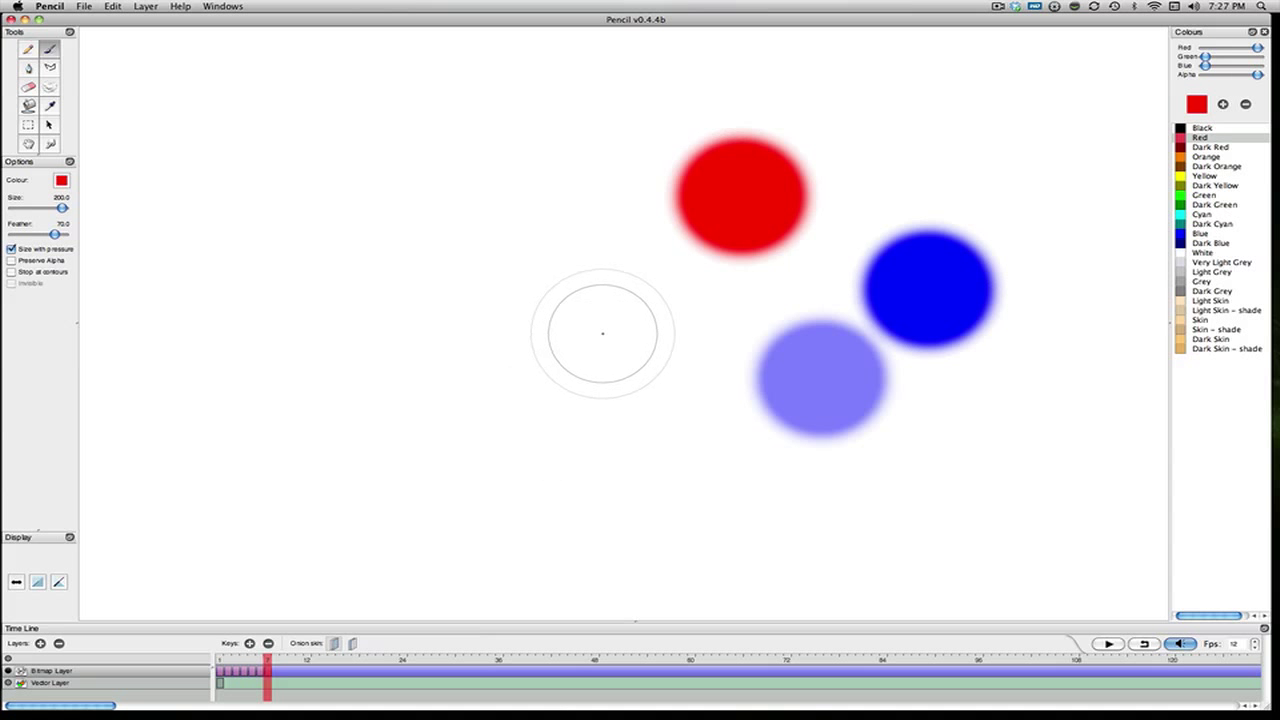
{"action": "key", "text": "super+z"}
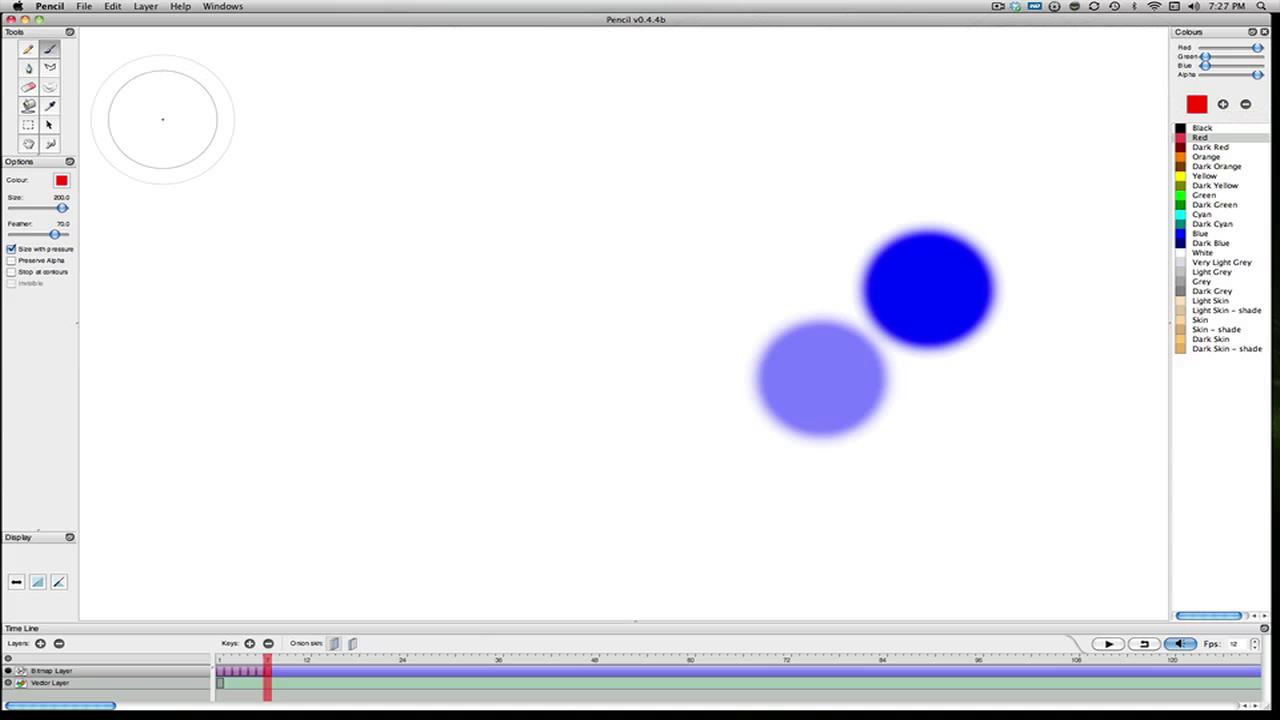
Step: Undo a test Eraser stroke on the ball, then float the Tools palette as a separate window
{"action": "left_click", "coordinate": [28, 87]}
{"action": "mouse_move", "coordinate": [878, 244]}
{"action": "left_mouse_down"}
{"action": "mouse_move", "coordinate": [968, 240]}
{"action": "mouse_move", "coordinate": [880, 246]}
{"action": "left_mouse_up"}
{"action": "key", "text": "ctrl+z"}
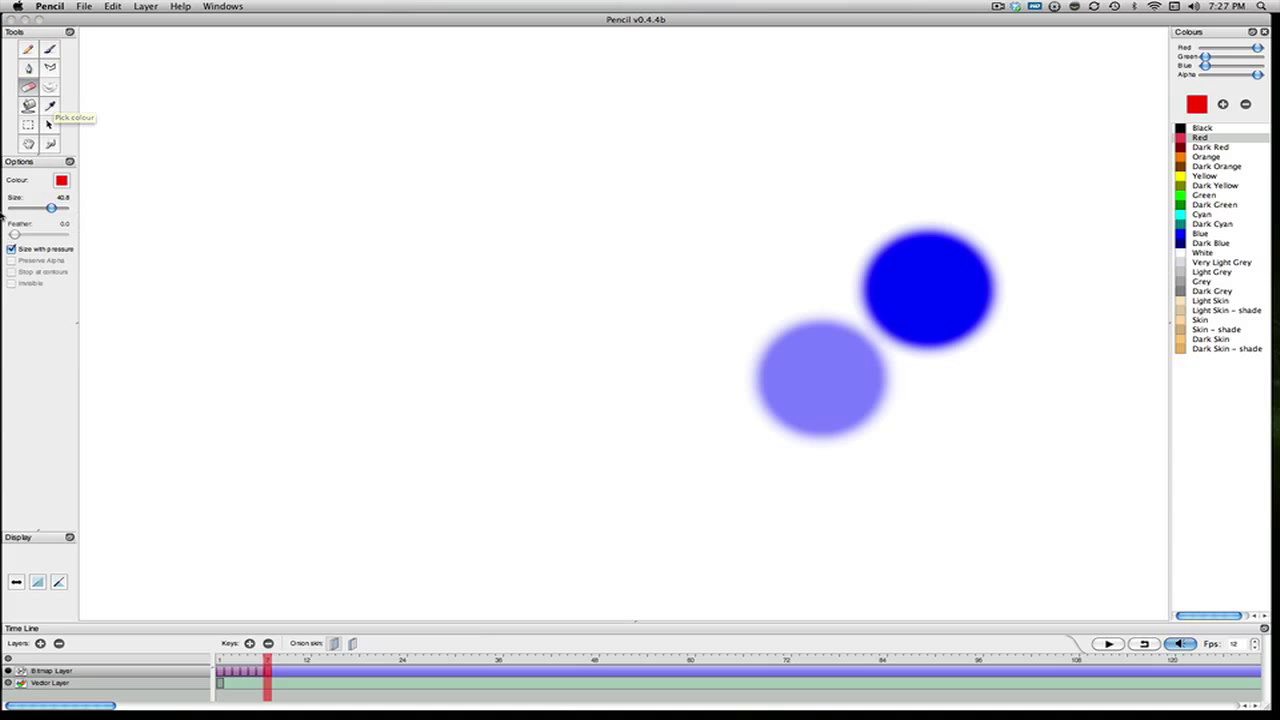
{"action": "left_click_drag", "start_coordinate": [34, 38], "coordinate": [335, 355]}
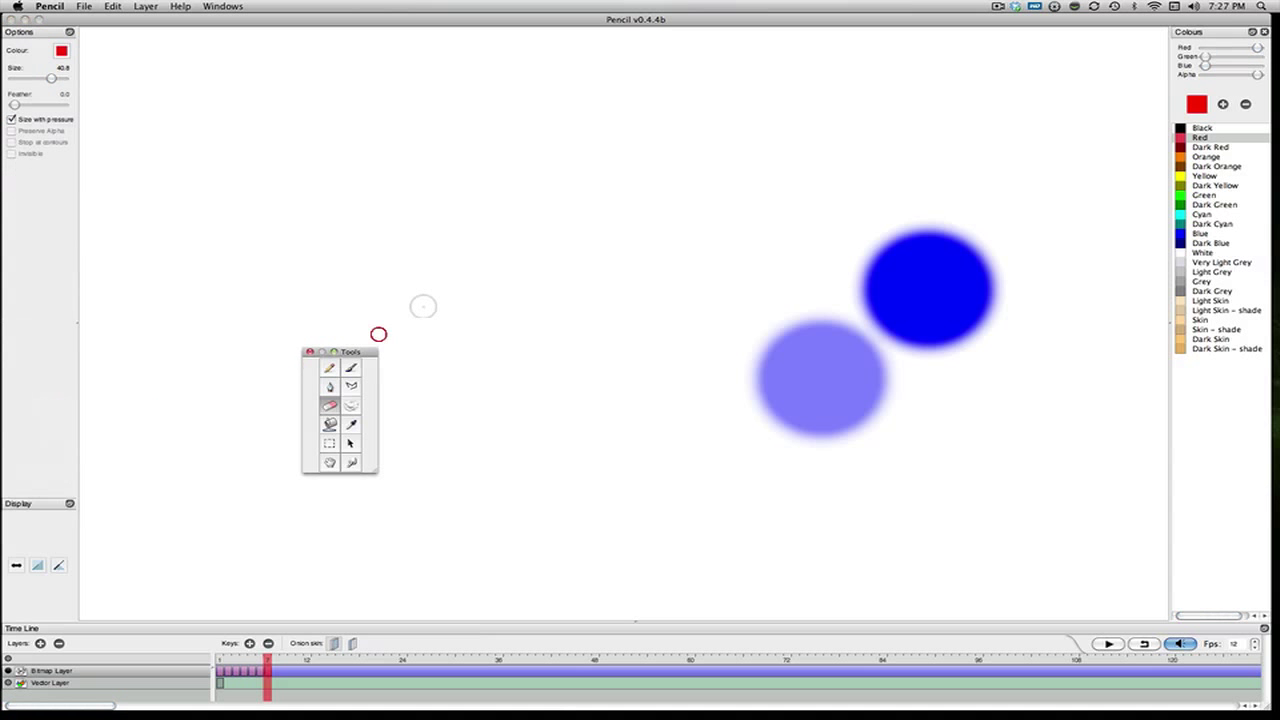
Step: Dock the floating Tools palette into the left dock beneath the Options panel
{"action": "mouse_move", "coordinate": [40, 34]}
{"action": "left_mouse_down"}
{"action": "mouse_move", "coordinate": [72, 54]}
{"action": "mouse_move", "coordinate": [487, 68]}
{"action": "mouse_move", "coordinate": [430, 40]}
{"action": "mouse_move", "coordinate": [734, 189]}
{"action": "mouse_move", "coordinate": [594, 246]}
{"action": "mouse_move", "coordinate": [24, 42]}
{"action": "left_mouse_up"}
{"action": "left_click", "coordinate": [424, 51]}
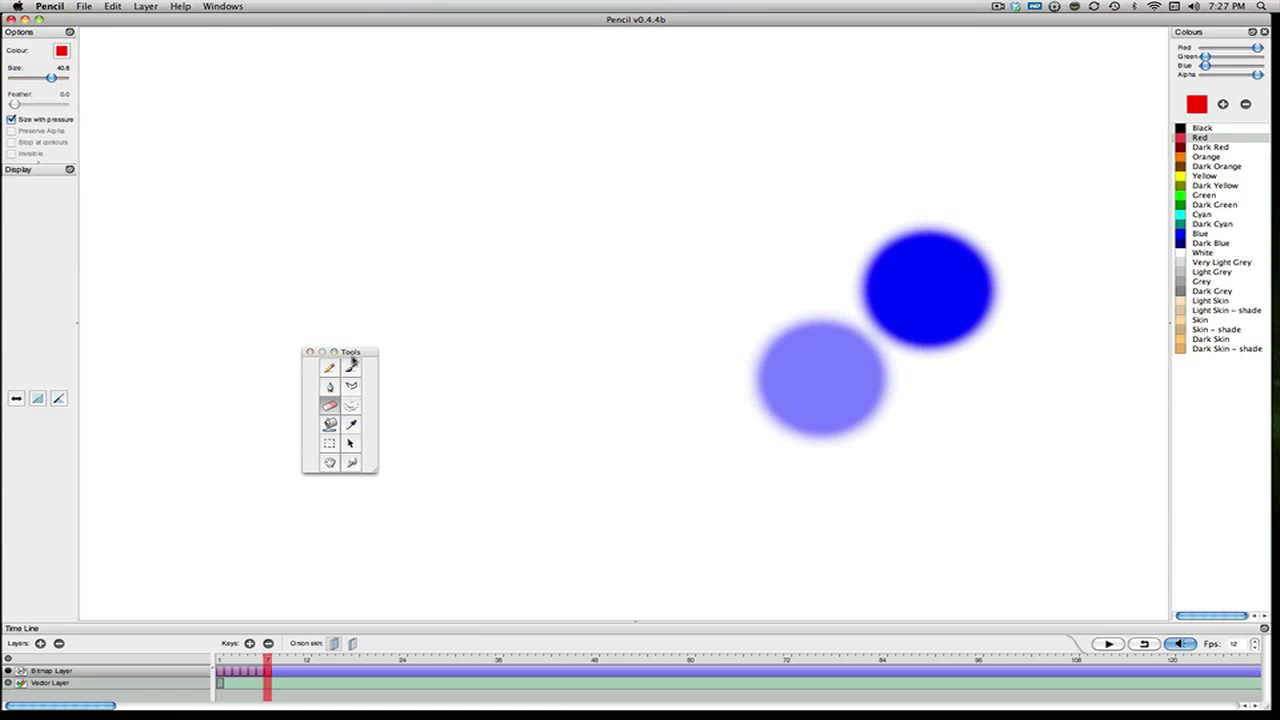
{"action": "left_click_drag", "start_coordinate": [350, 352], "coordinate": [40, 180]}
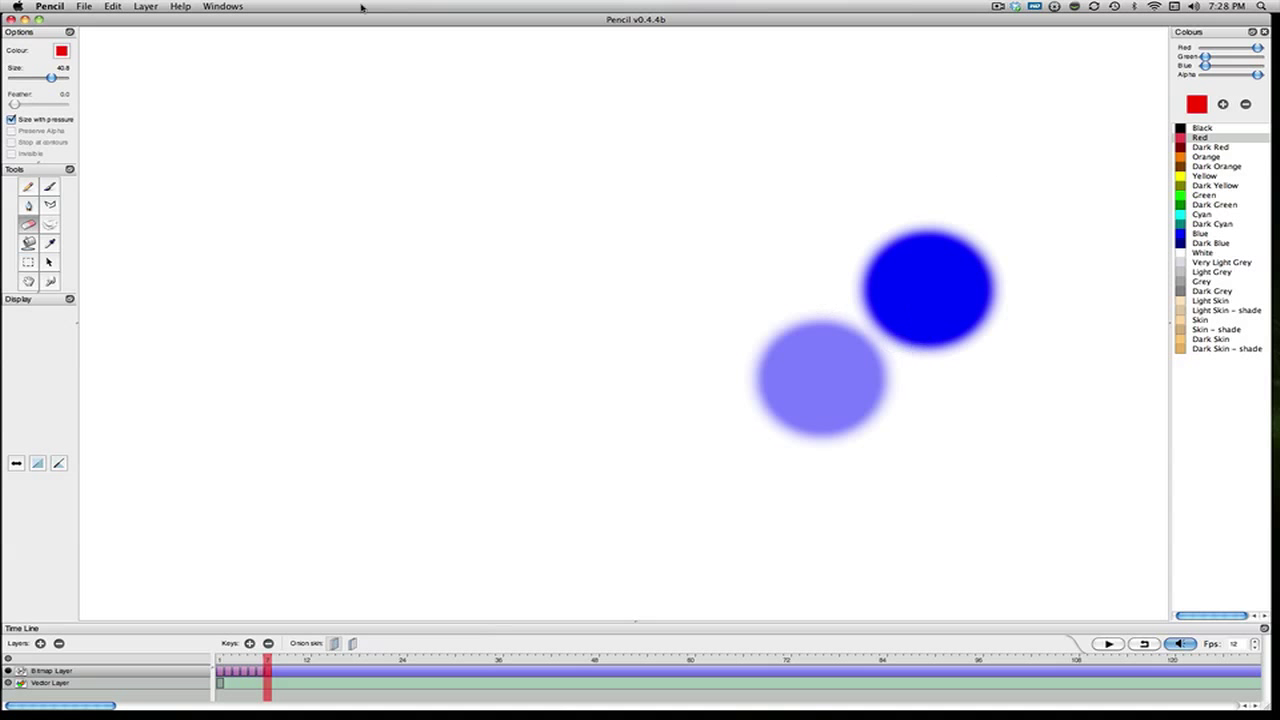
Step: Export the animation as a movie named Smiles, saved to the Desktop
{"action": "left_click", "coordinate": [96, 6]}
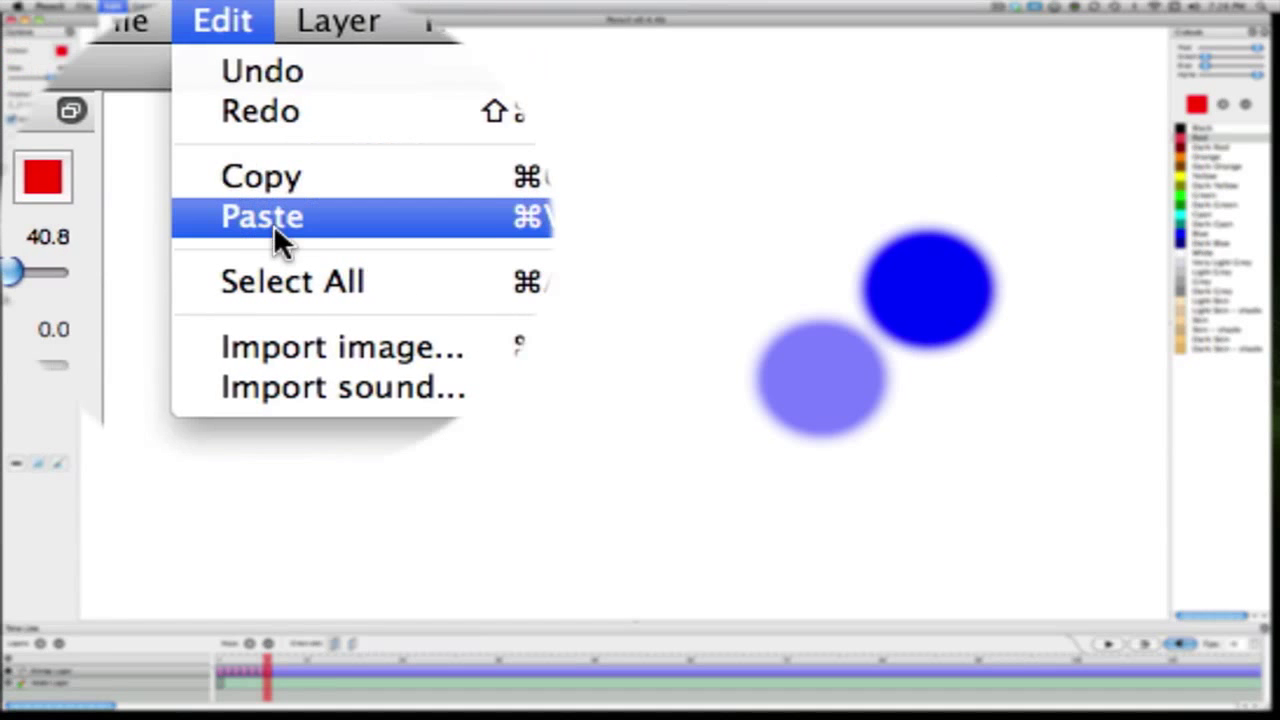
{"action": "mouse_move", "coordinate": [276, 240]}
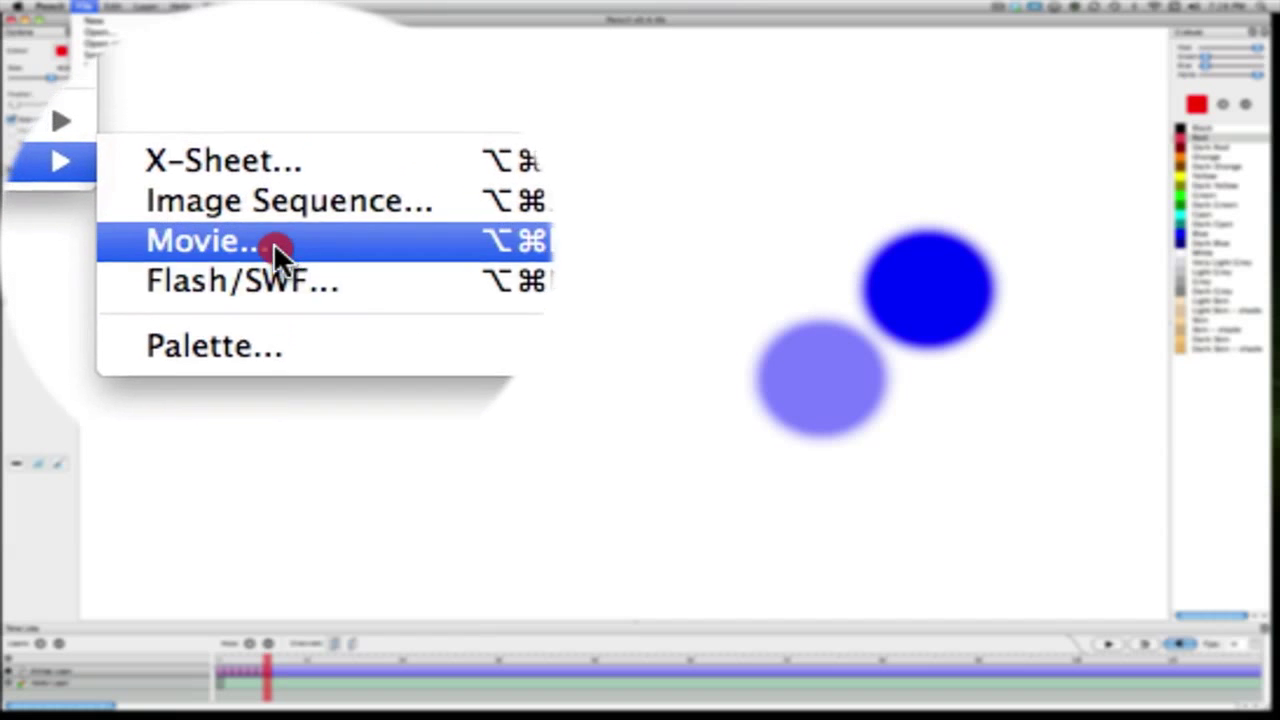
{"action": "left_click", "coordinate": [246, 121]}
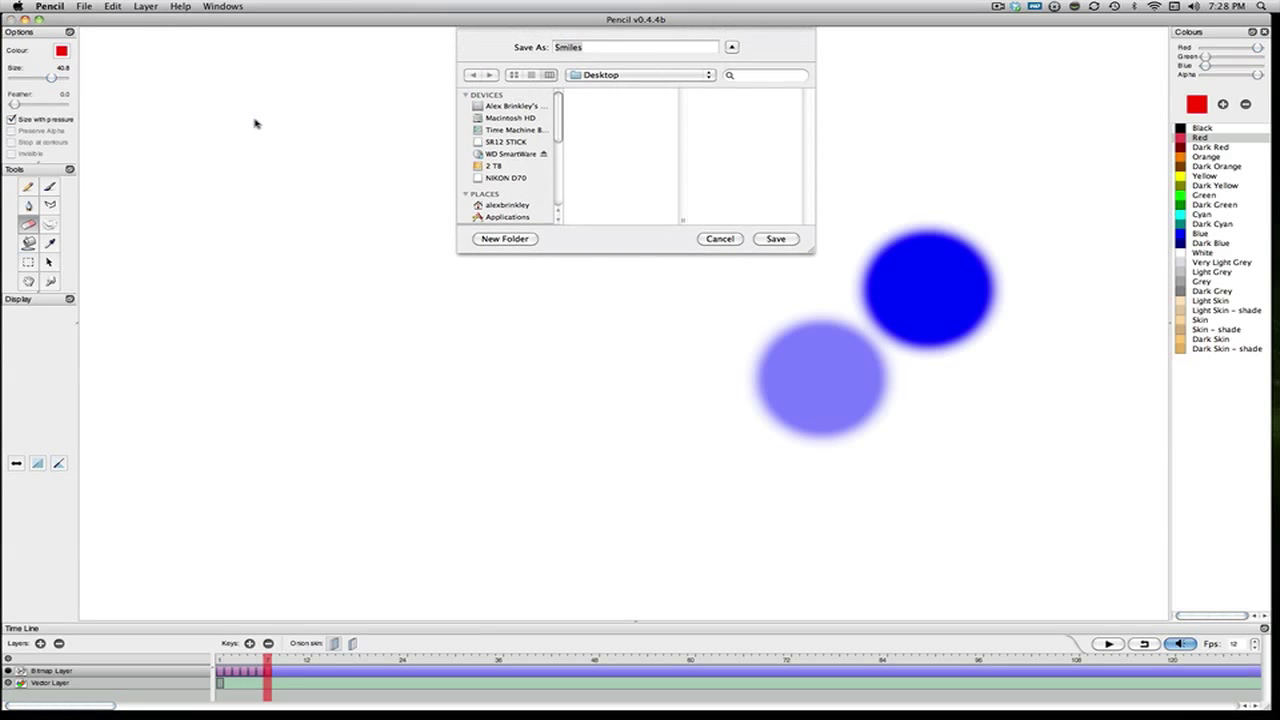
{"action": "scroll", "coordinate": [524, 190], "scroll_direction": "down", "scroll_amount": 2}
{"action": "left_click", "coordinate": [522, 196]}
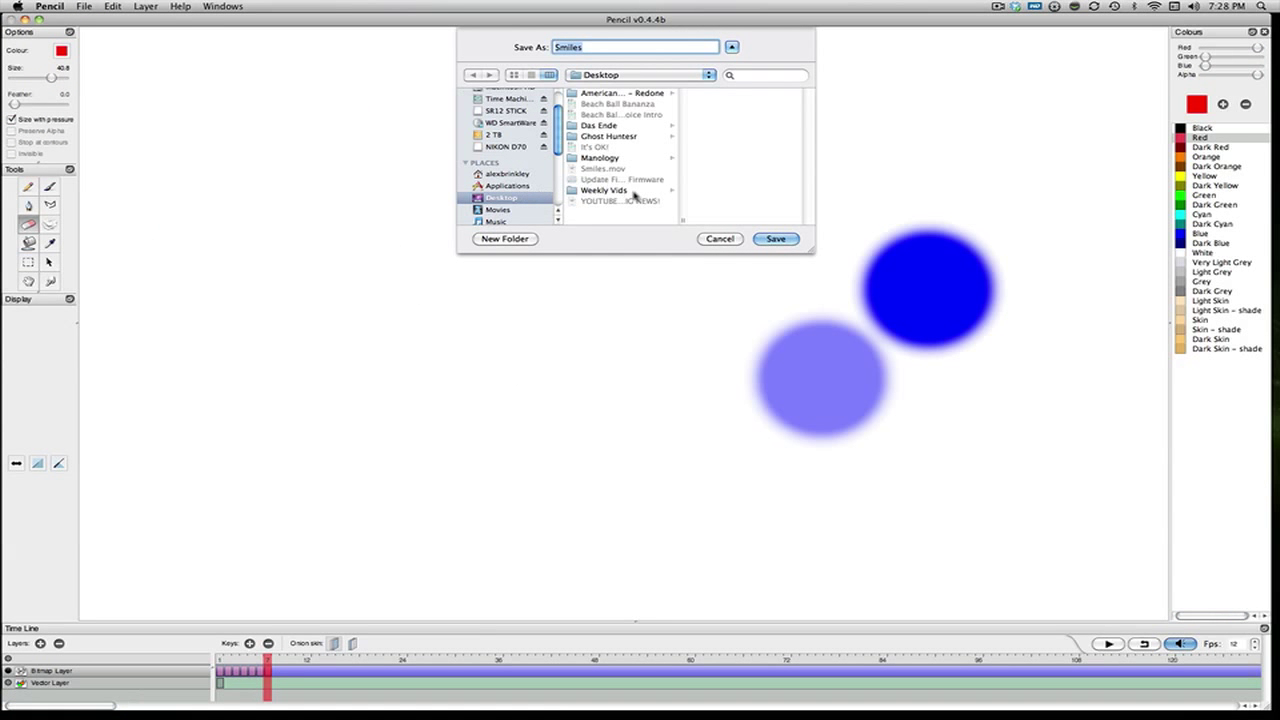
{"action": "left_click", "coordinate": [780, 236]}
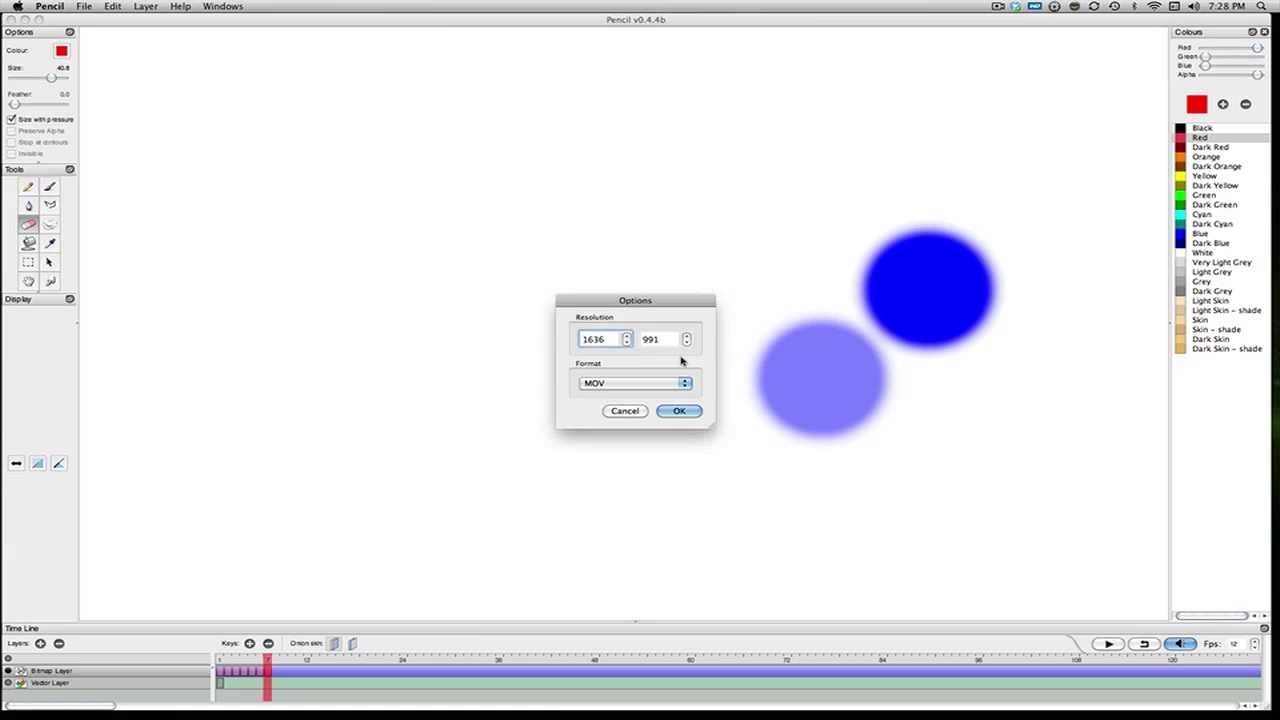
Step: Set the export resolution to 1920×1080, keep MOV format, and export Smiles.mov
{"action": "double_click", "coordinate": [612, 340]}
{"action": "mouse_move", "coordinate": [965, 712]}
{"action": "type", "text": "1920"}
{"action": "key", "text": "Tab"}
{"action": "type", "text": "1"}
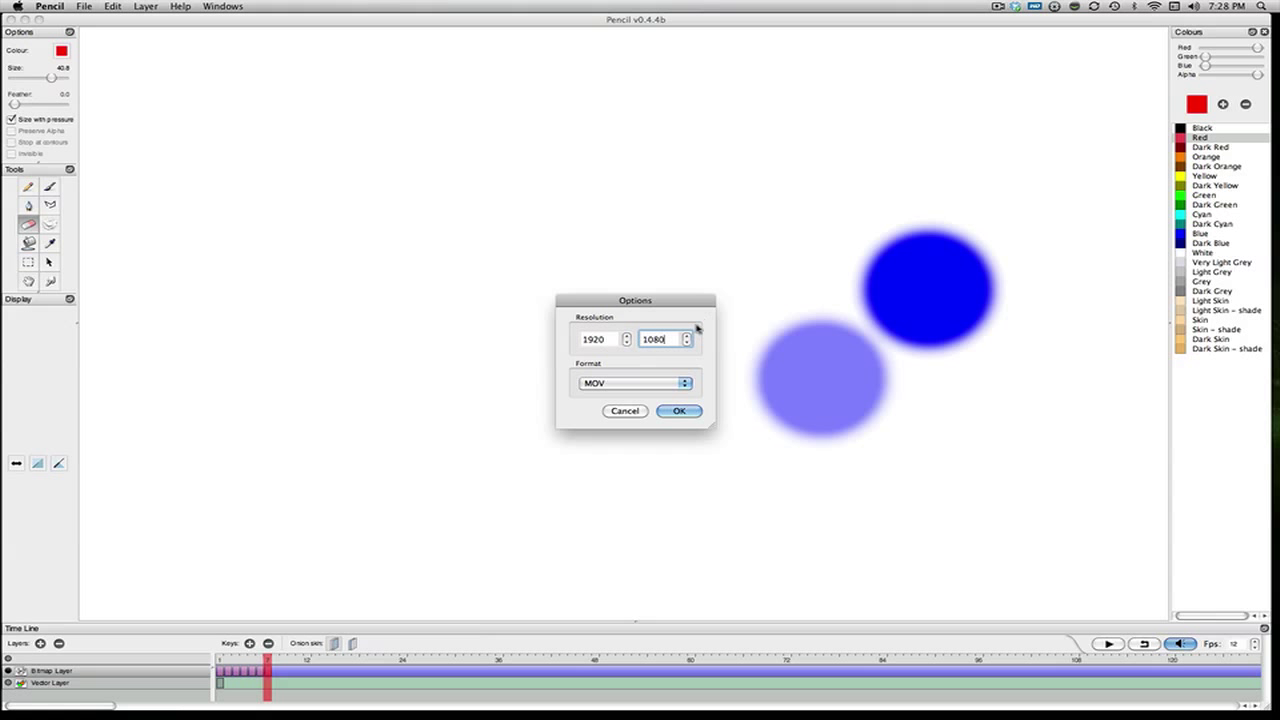
{"action": "left_click", "coordinate": [683, 413]}
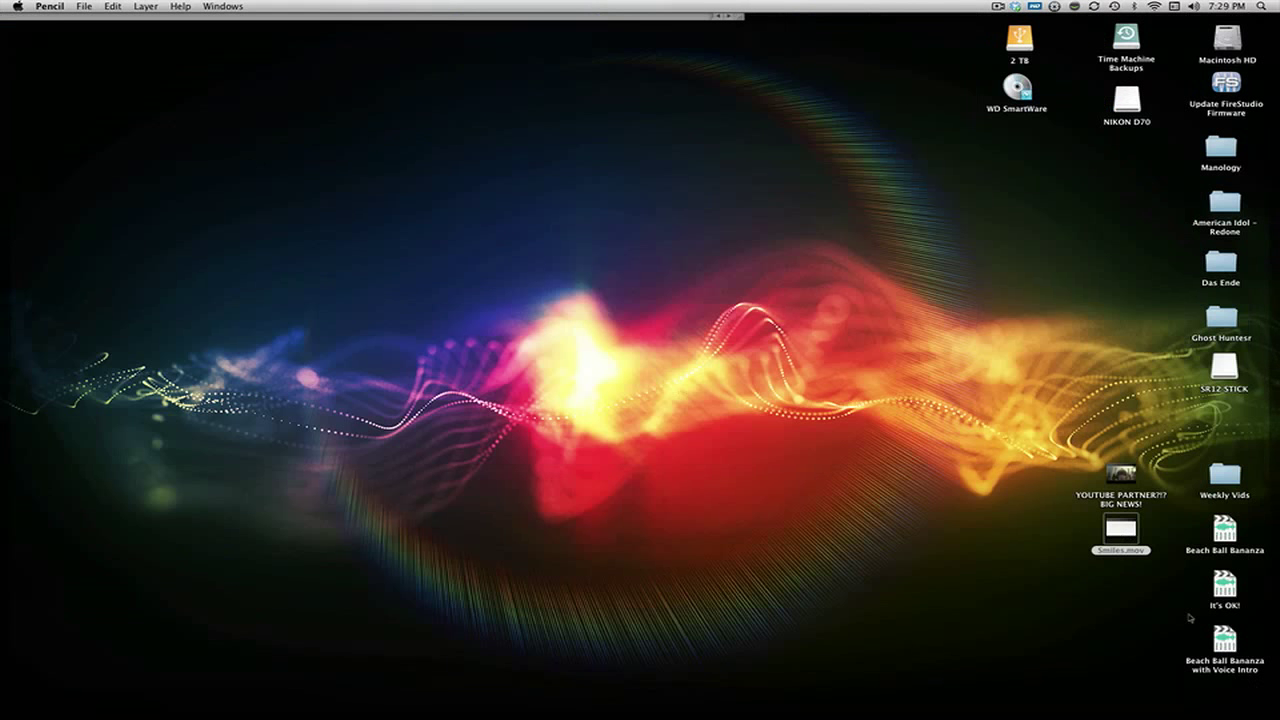
Step: Preview Smiles.mov on the Desktop with Quick Look, then return to Pencil
{"action": "left_click", "coordinate": [1121, 530]}
{"action": "key", "text": "space"}
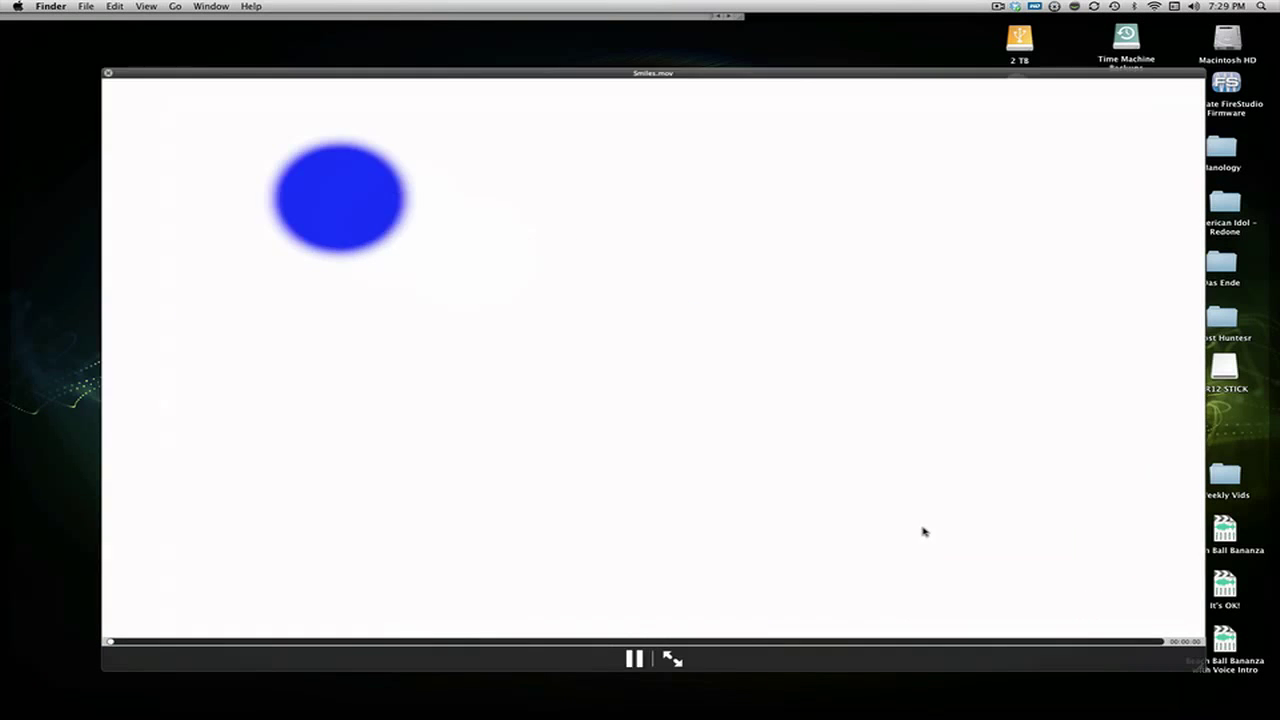
{"action": "key", "text": "space"}
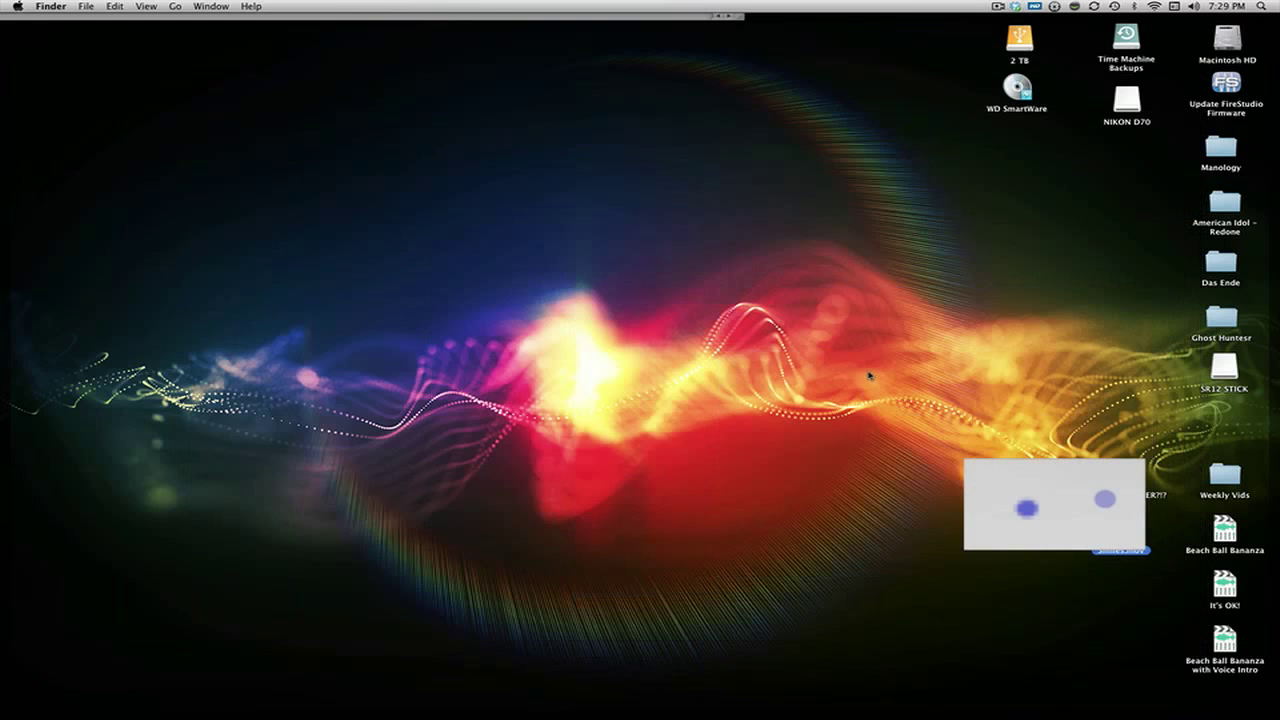
{"action": "key", "text": "space"}
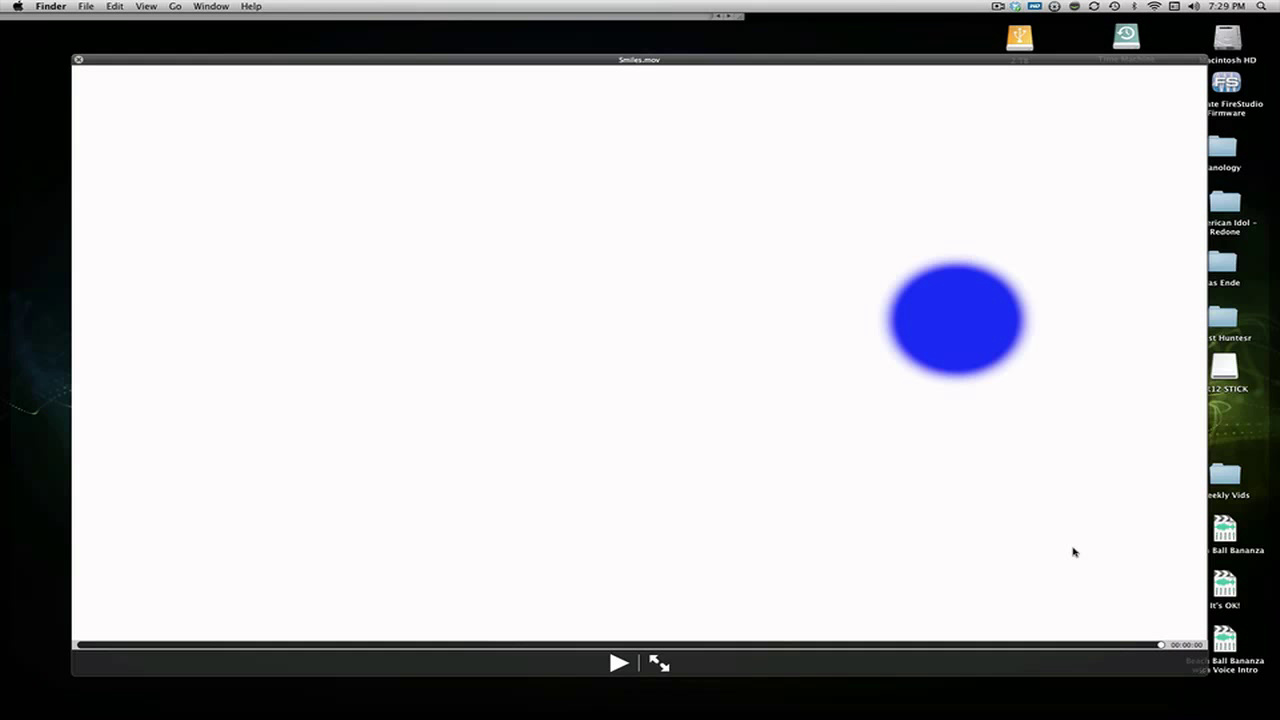
{"action": "key", "text": "space"}
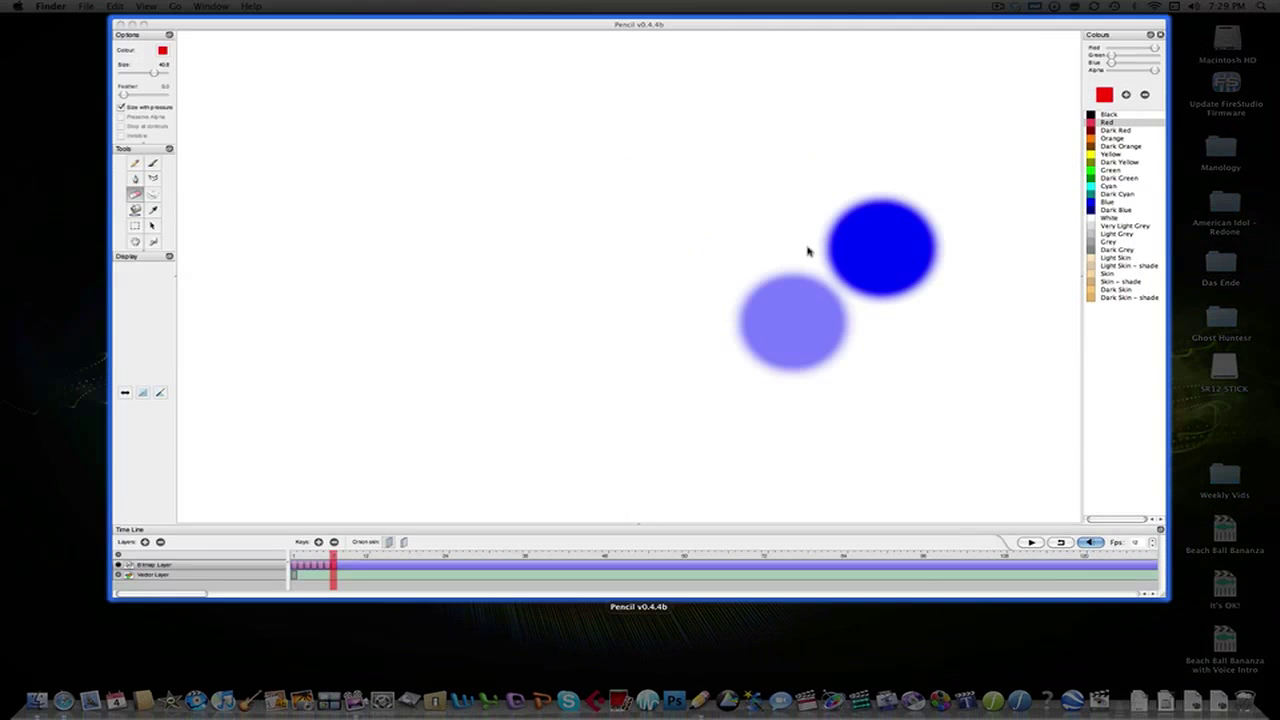
{"action": "left_click", "coordinate": [808, 251]}
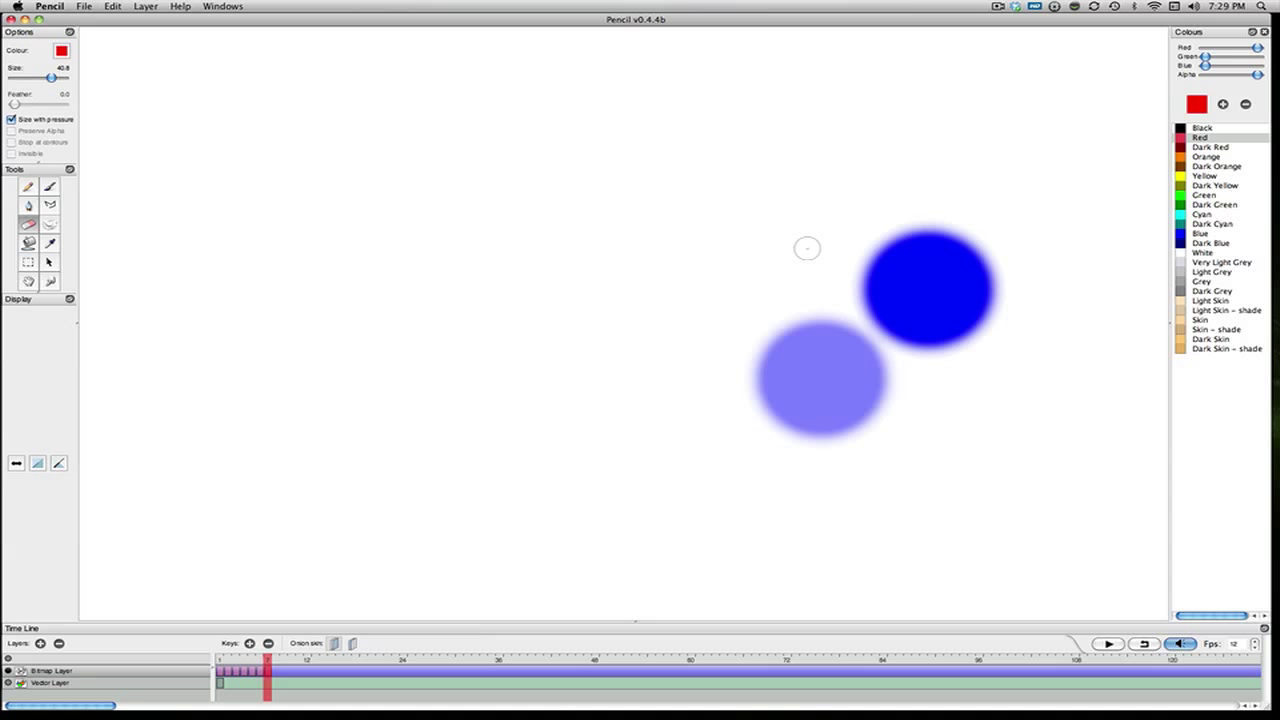
Step: In Safari, open the Animation-ish page from Toon Boom's Products menu
{"action": "key", "text": "super+Tab"}
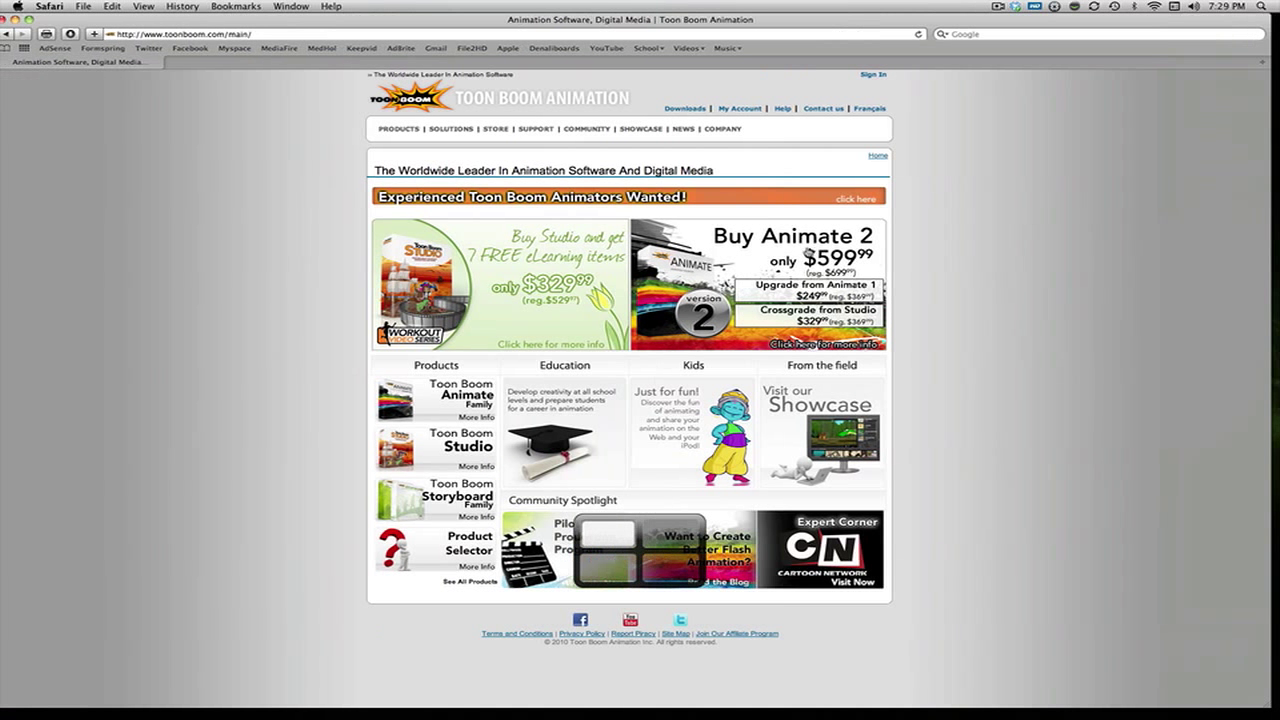
{"action": "left_click", "coordinate": [980, 270]}
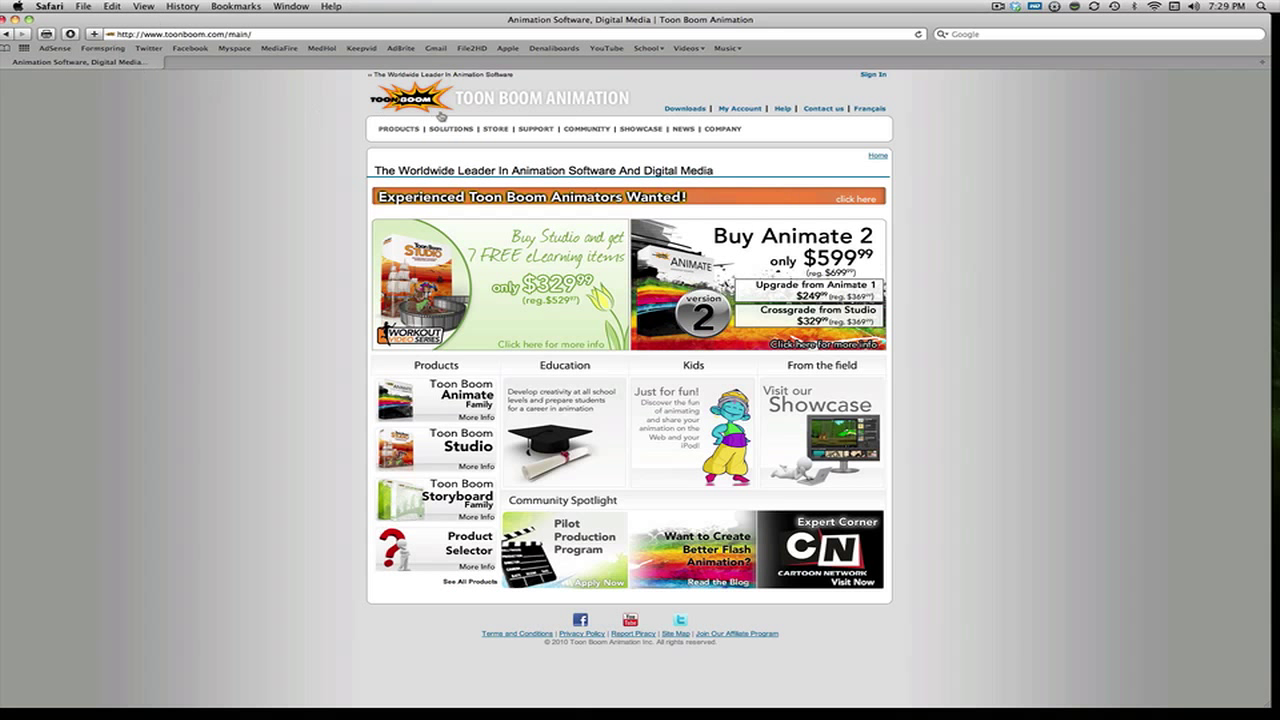
{"action": "mouse_move", "coordinate": [414, 131]}
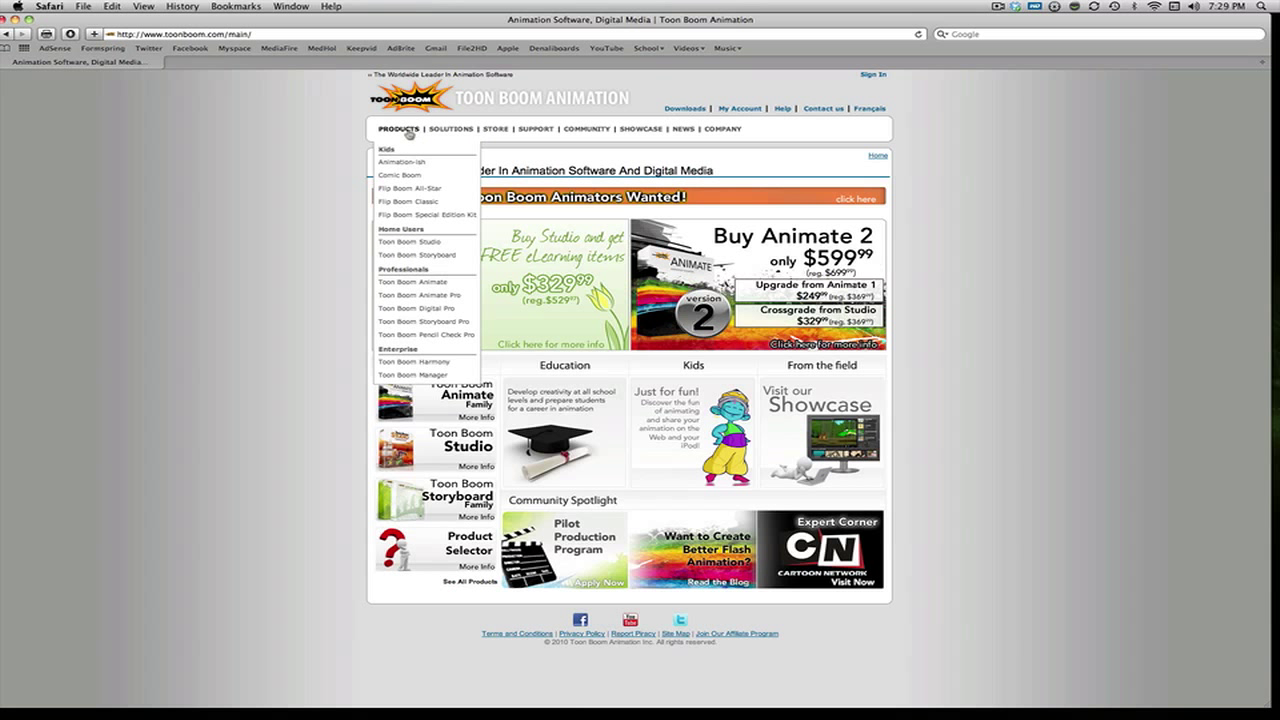
{"action": "left_click", "coordinate": [411, 165]}
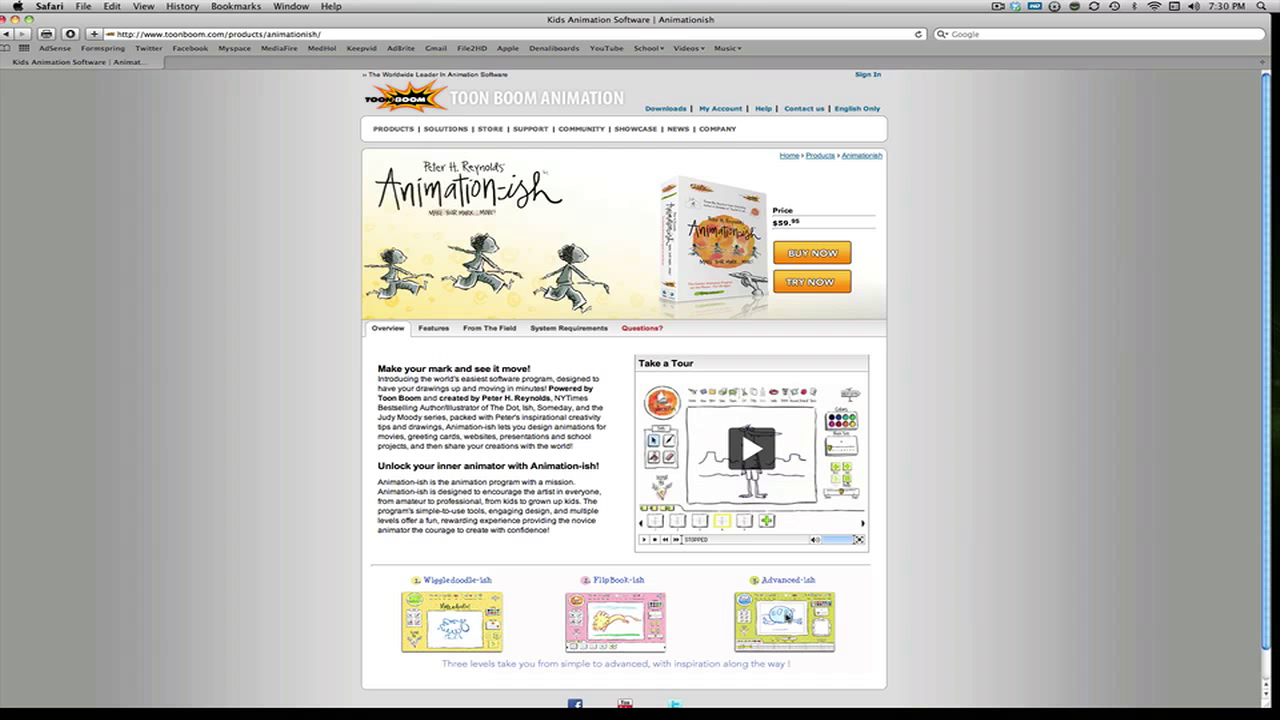
Step: Open the Toon Boom Animate product page from the Products menu
{"action": "key", "text": "ctrl+Right"}
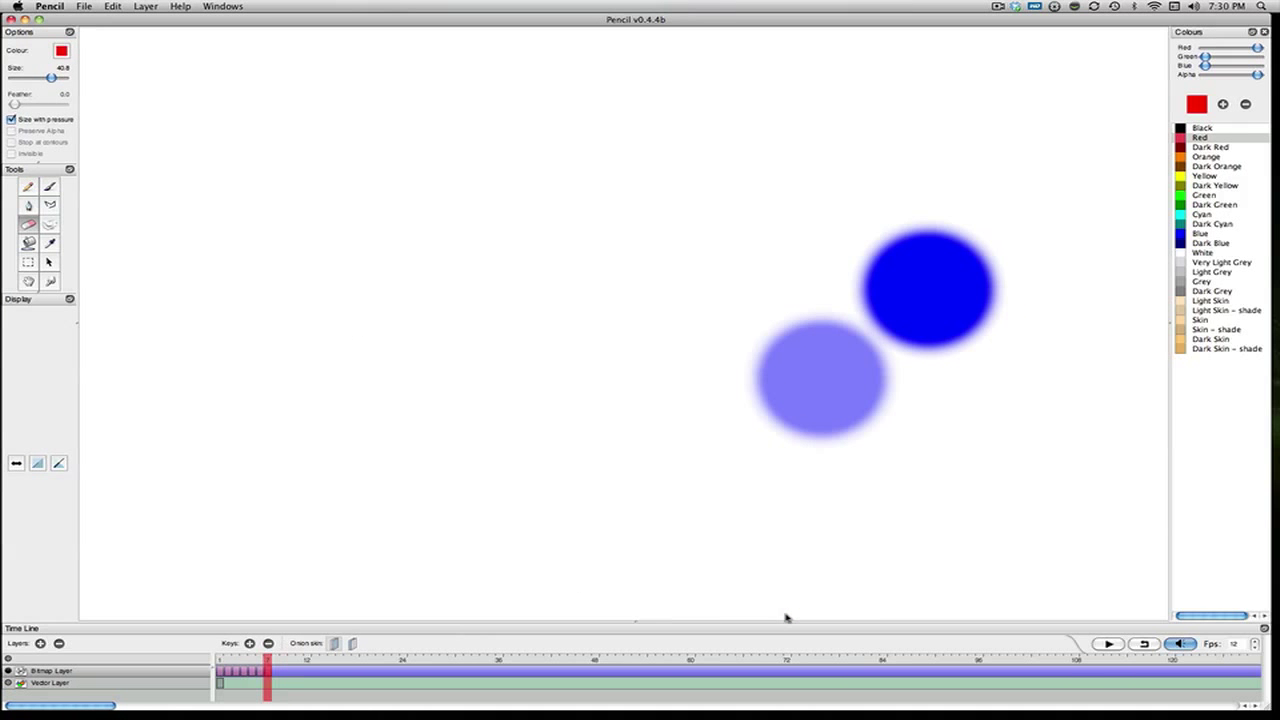
{"action": "key", "text": "ctrl+Left"}
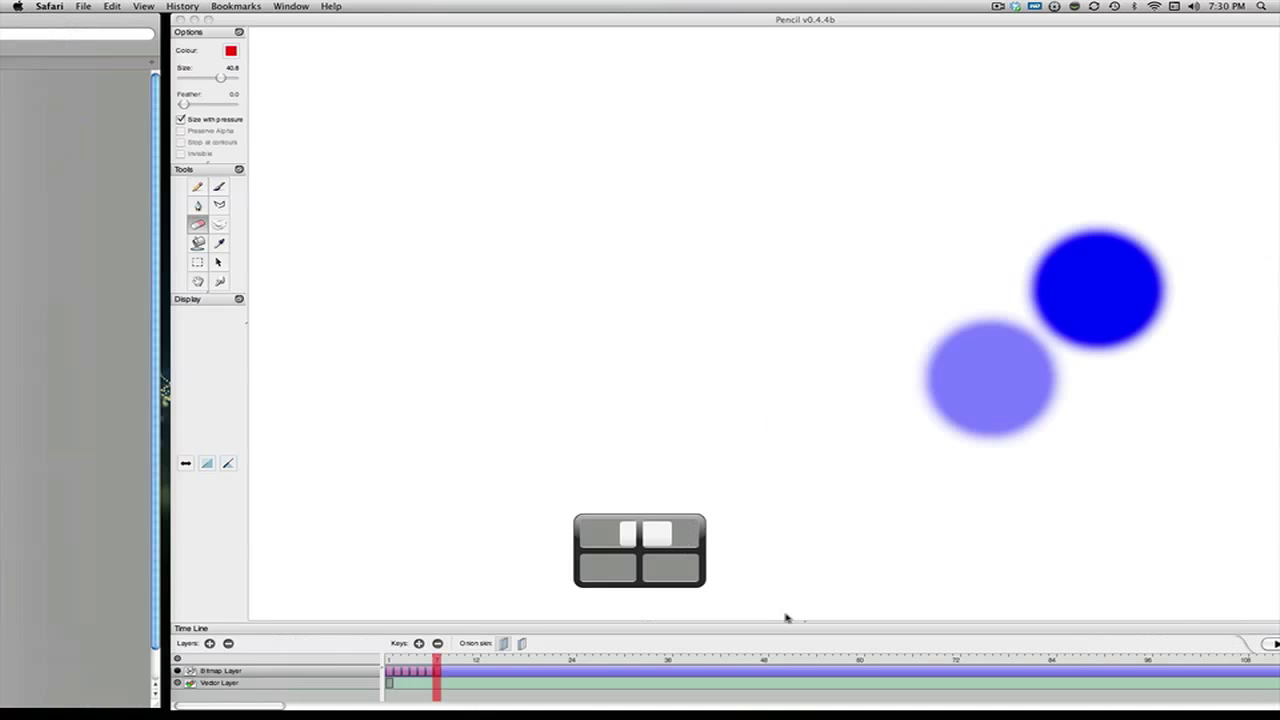
{"action": "left_click", "coordinate": [193, 270]}
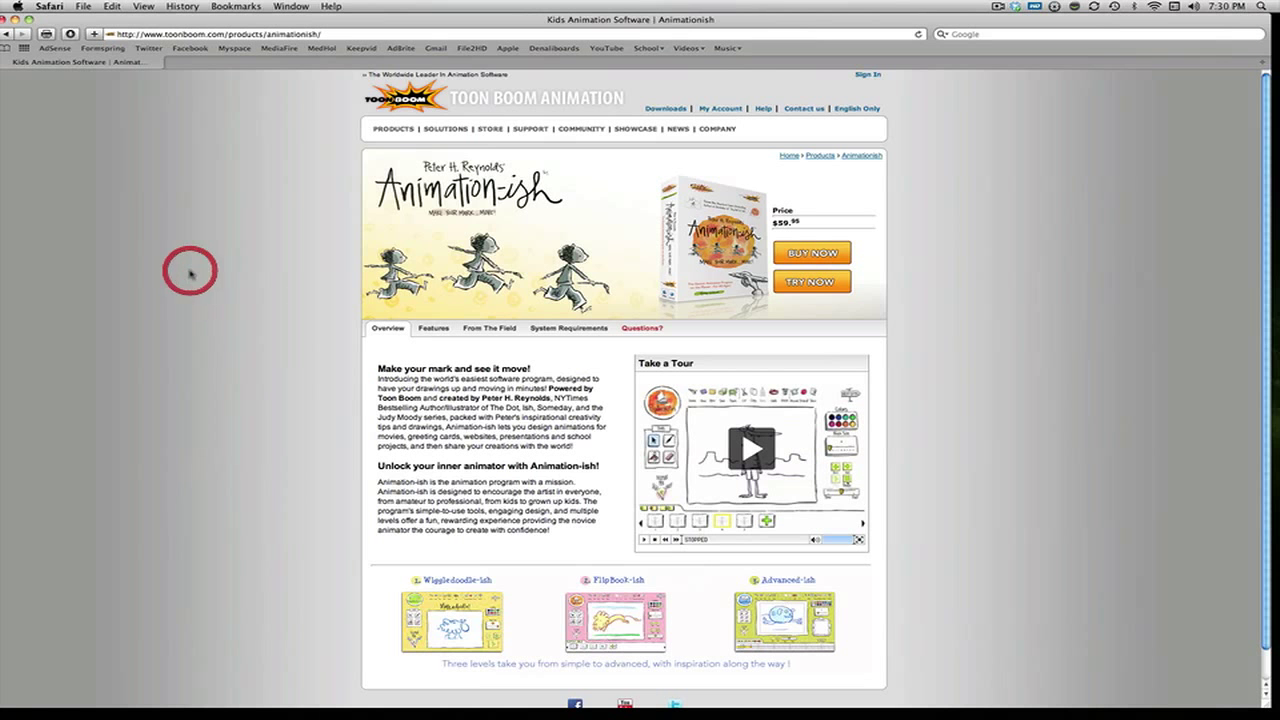
{"action": "mouse_move", "coordinate": [380, 126]}
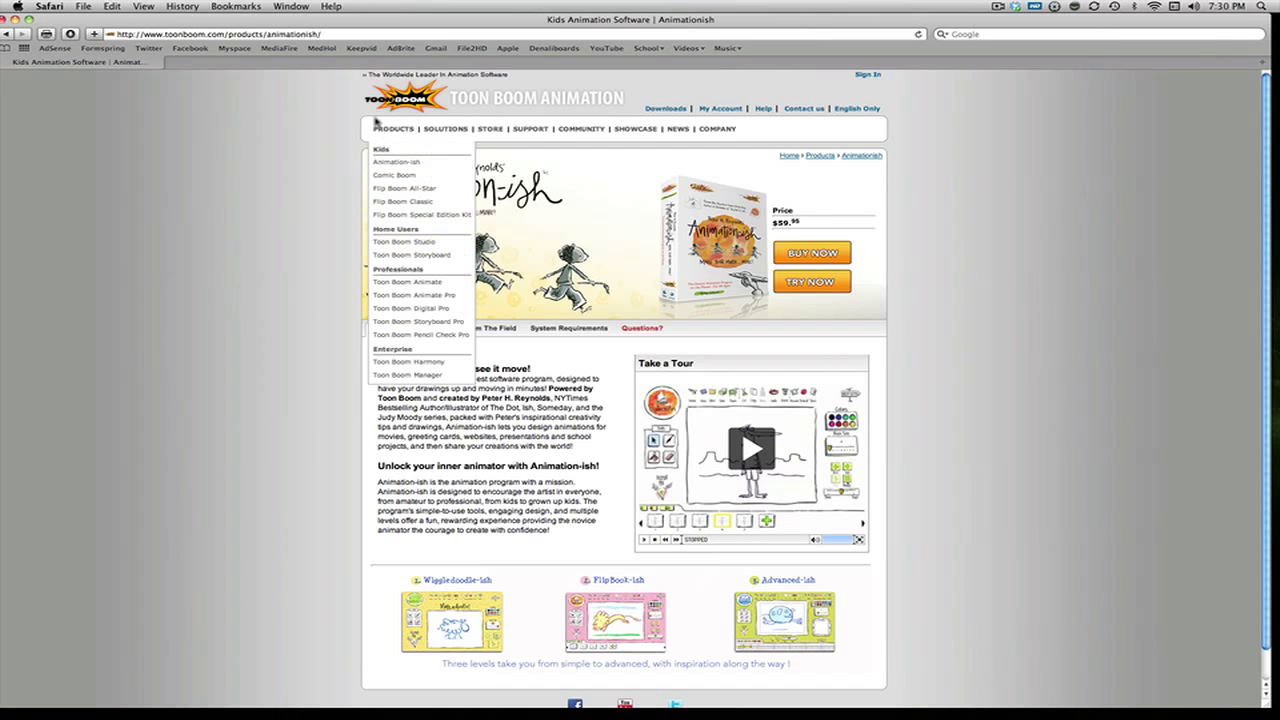
{"action": "left_click", "coordinate": [430, 282]}
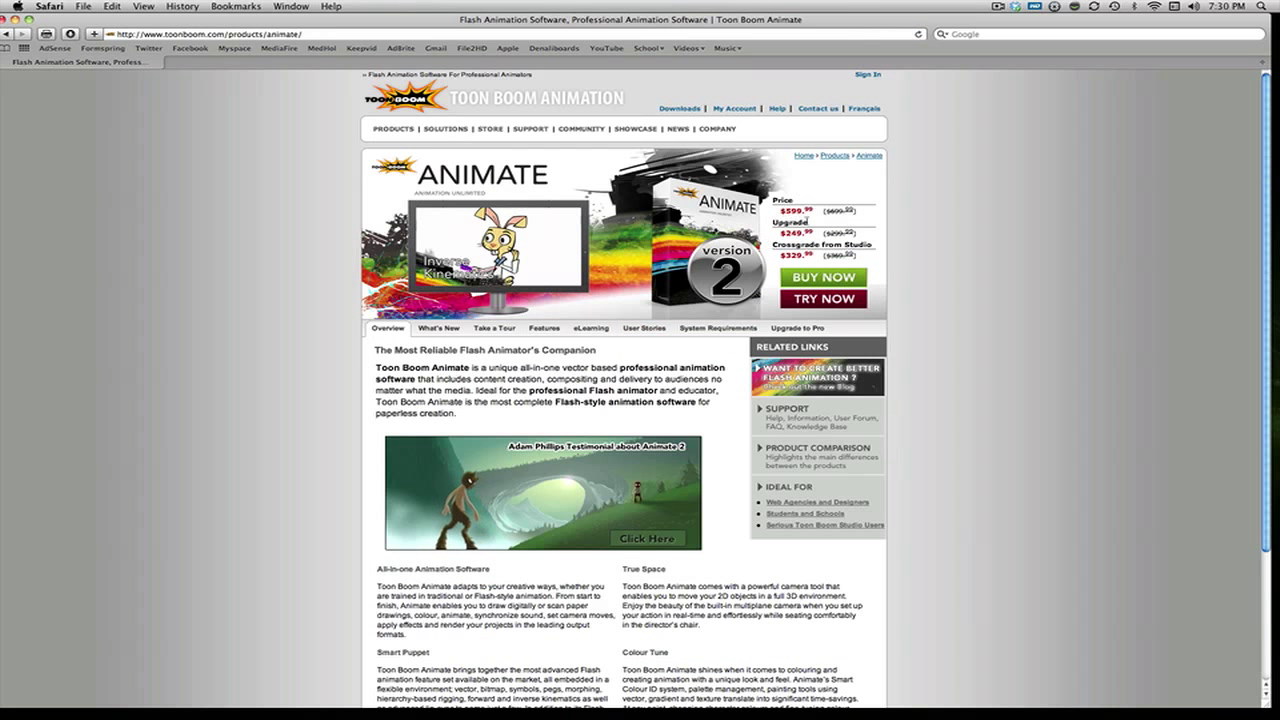
{"action": "left_click", "coordinate": [1012, 254]}
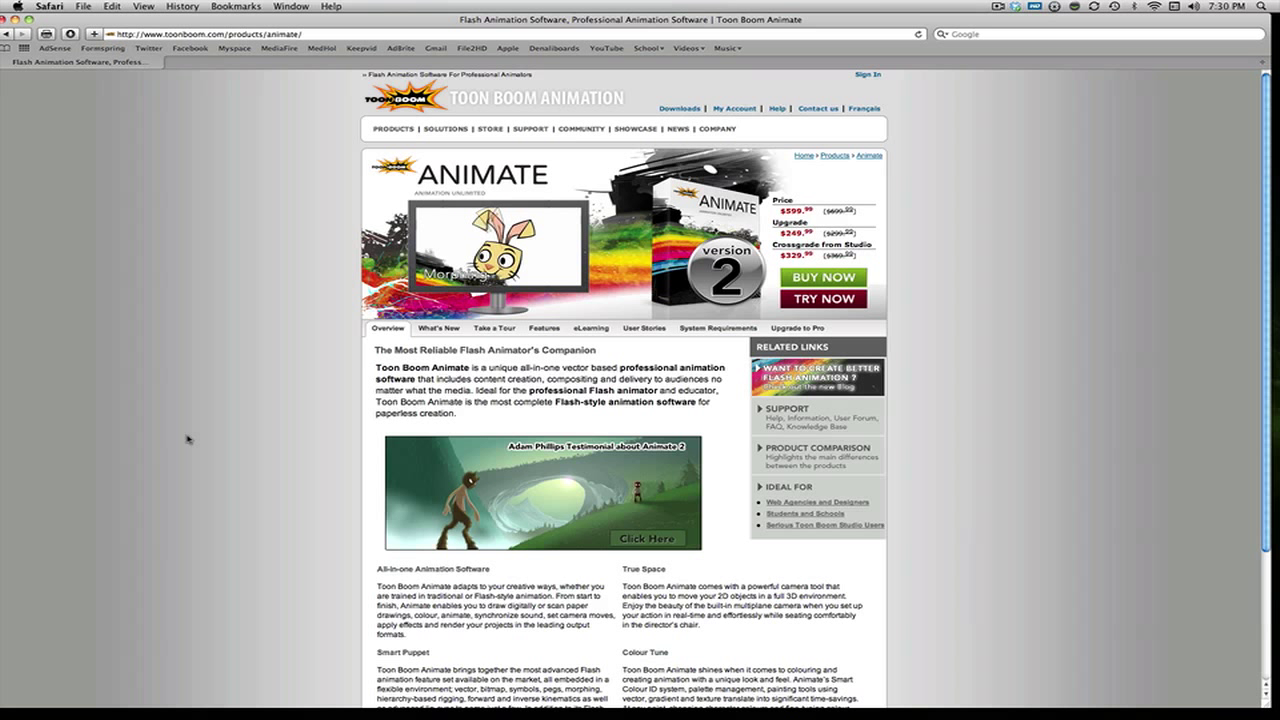
{"action": "key", "text": "ctrl+Right"}
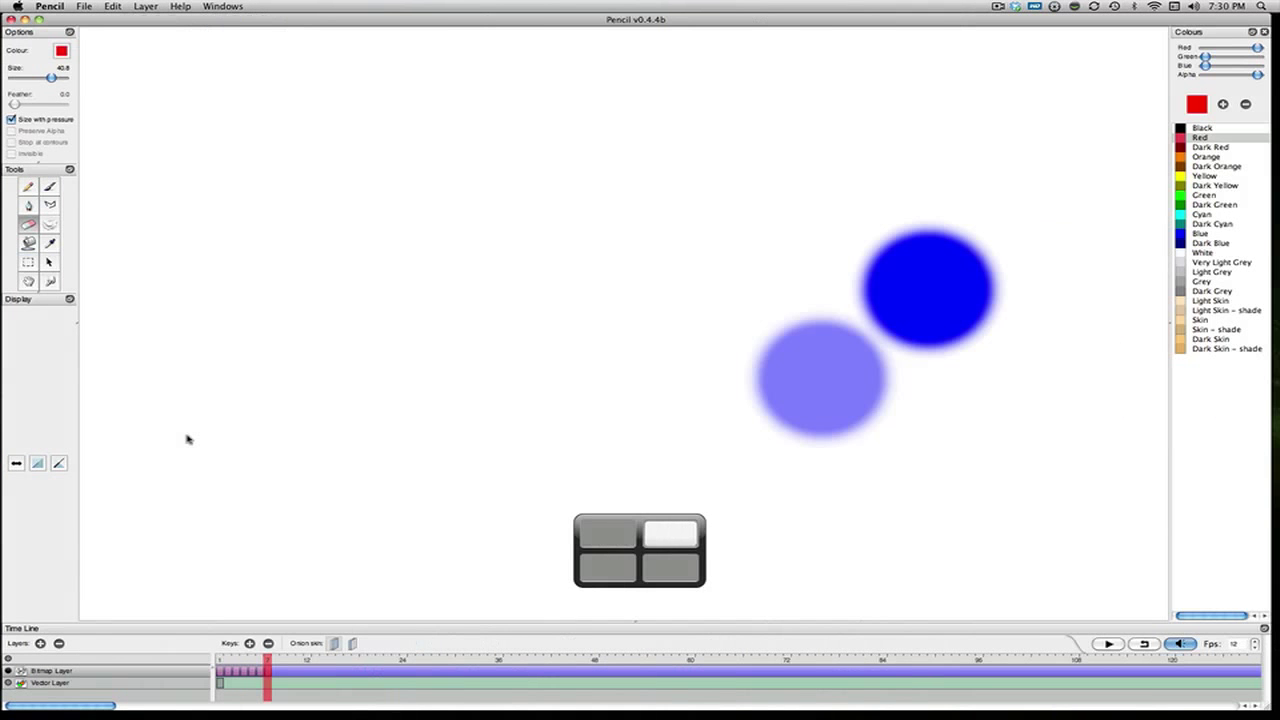
{"action": "left_click", "coordinate": [508, 15]}
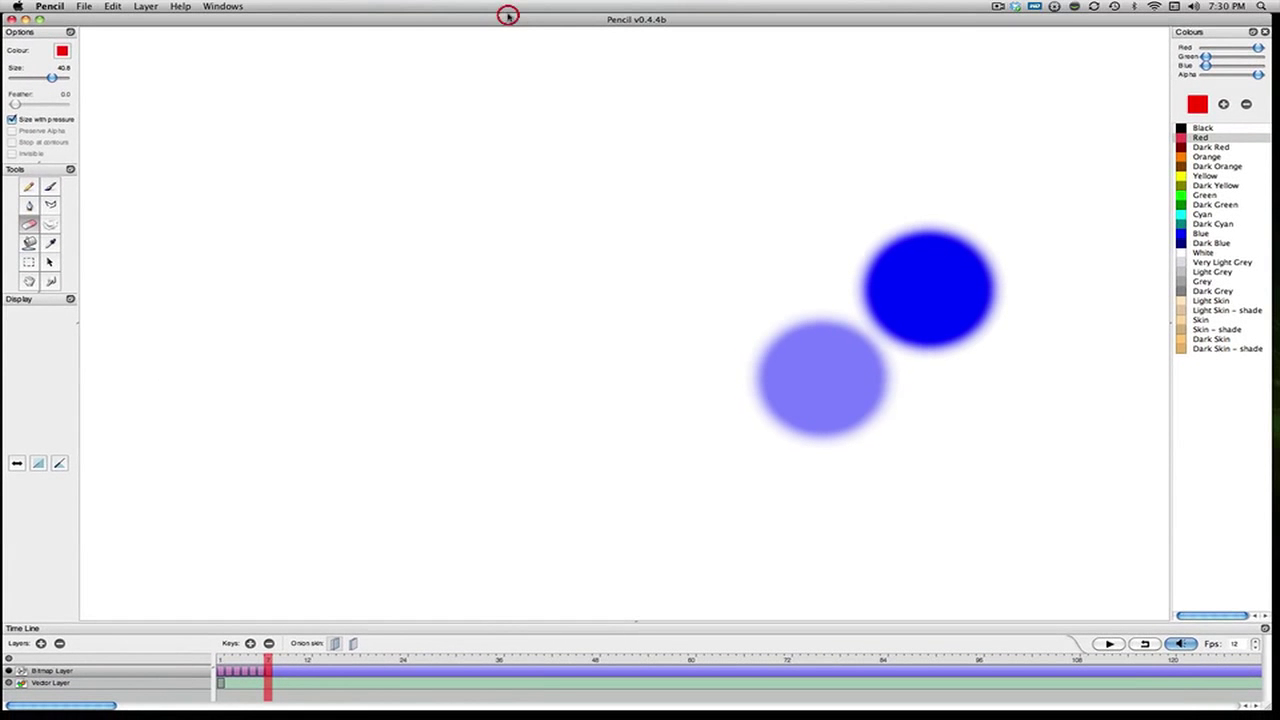